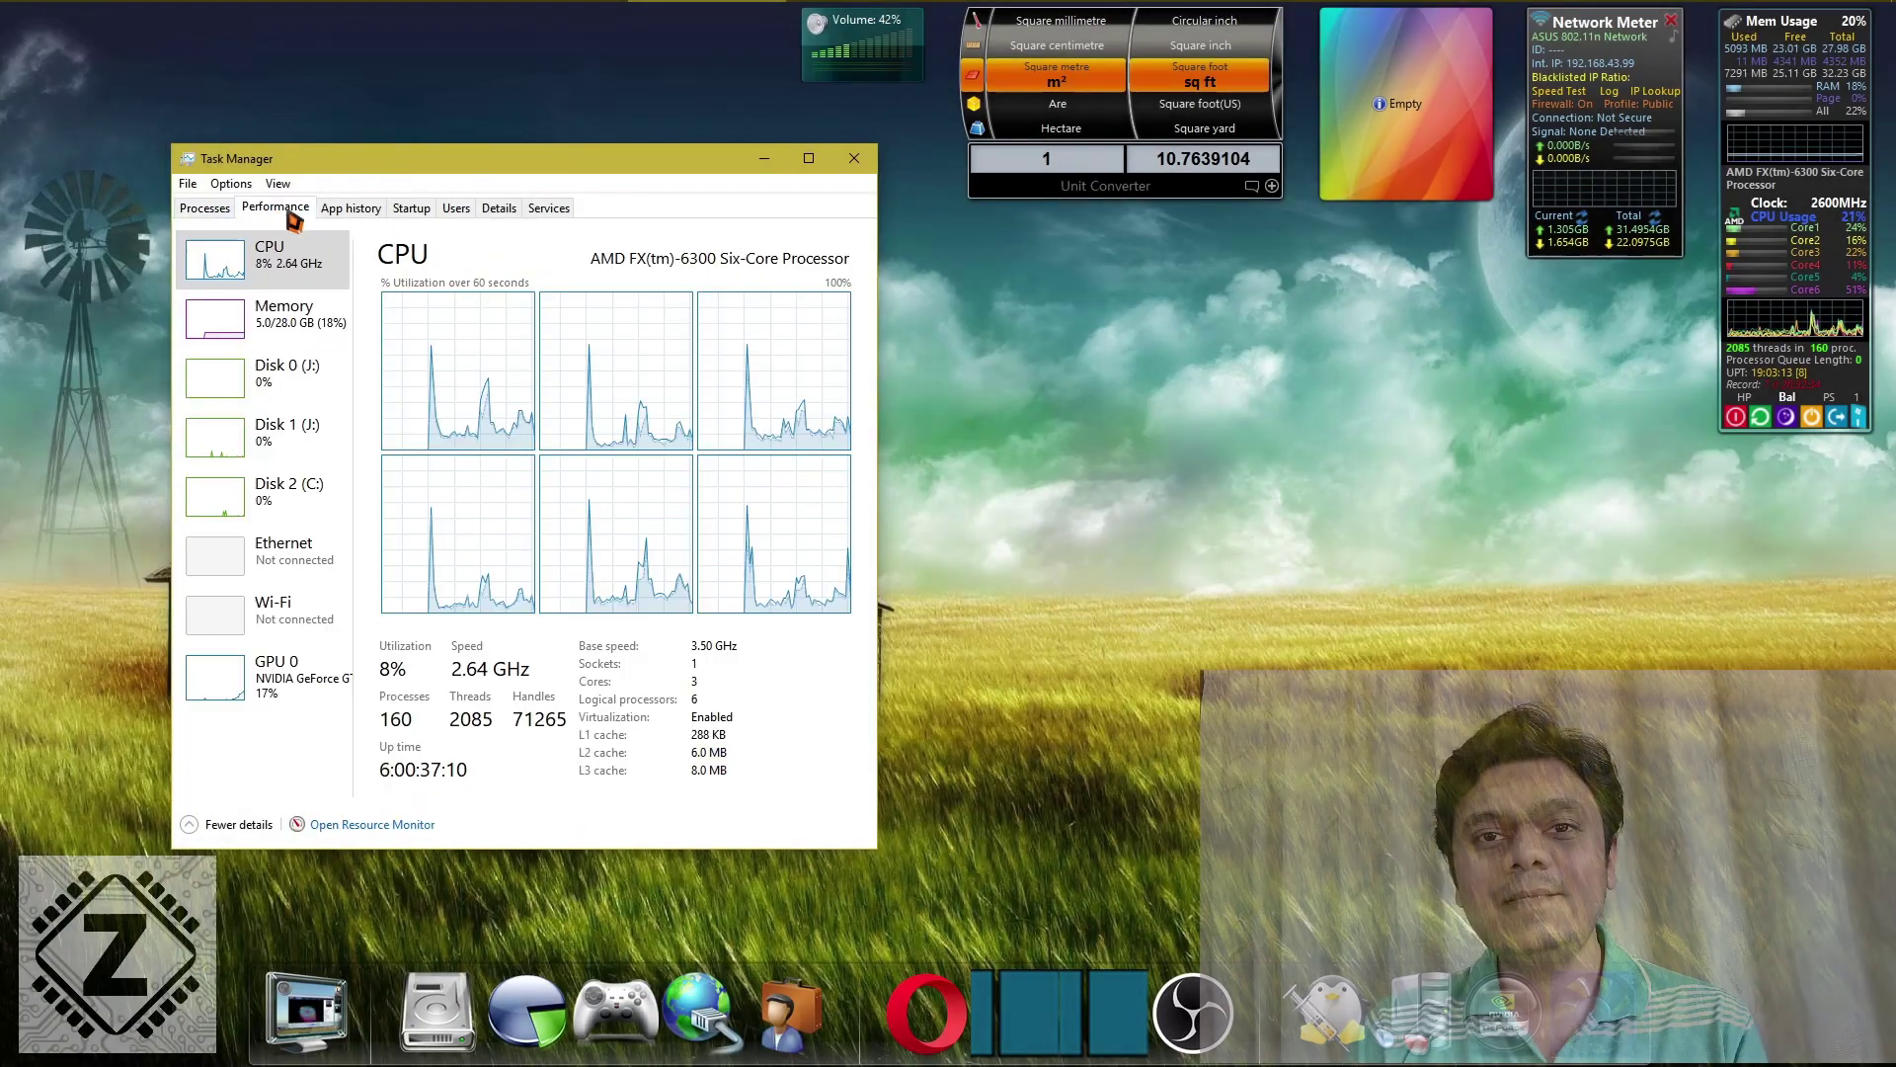
Step: Browse the App history and Startup tabs, then return to the CPU performance graphs
left_click(344, 210)
left_click(411, 209)
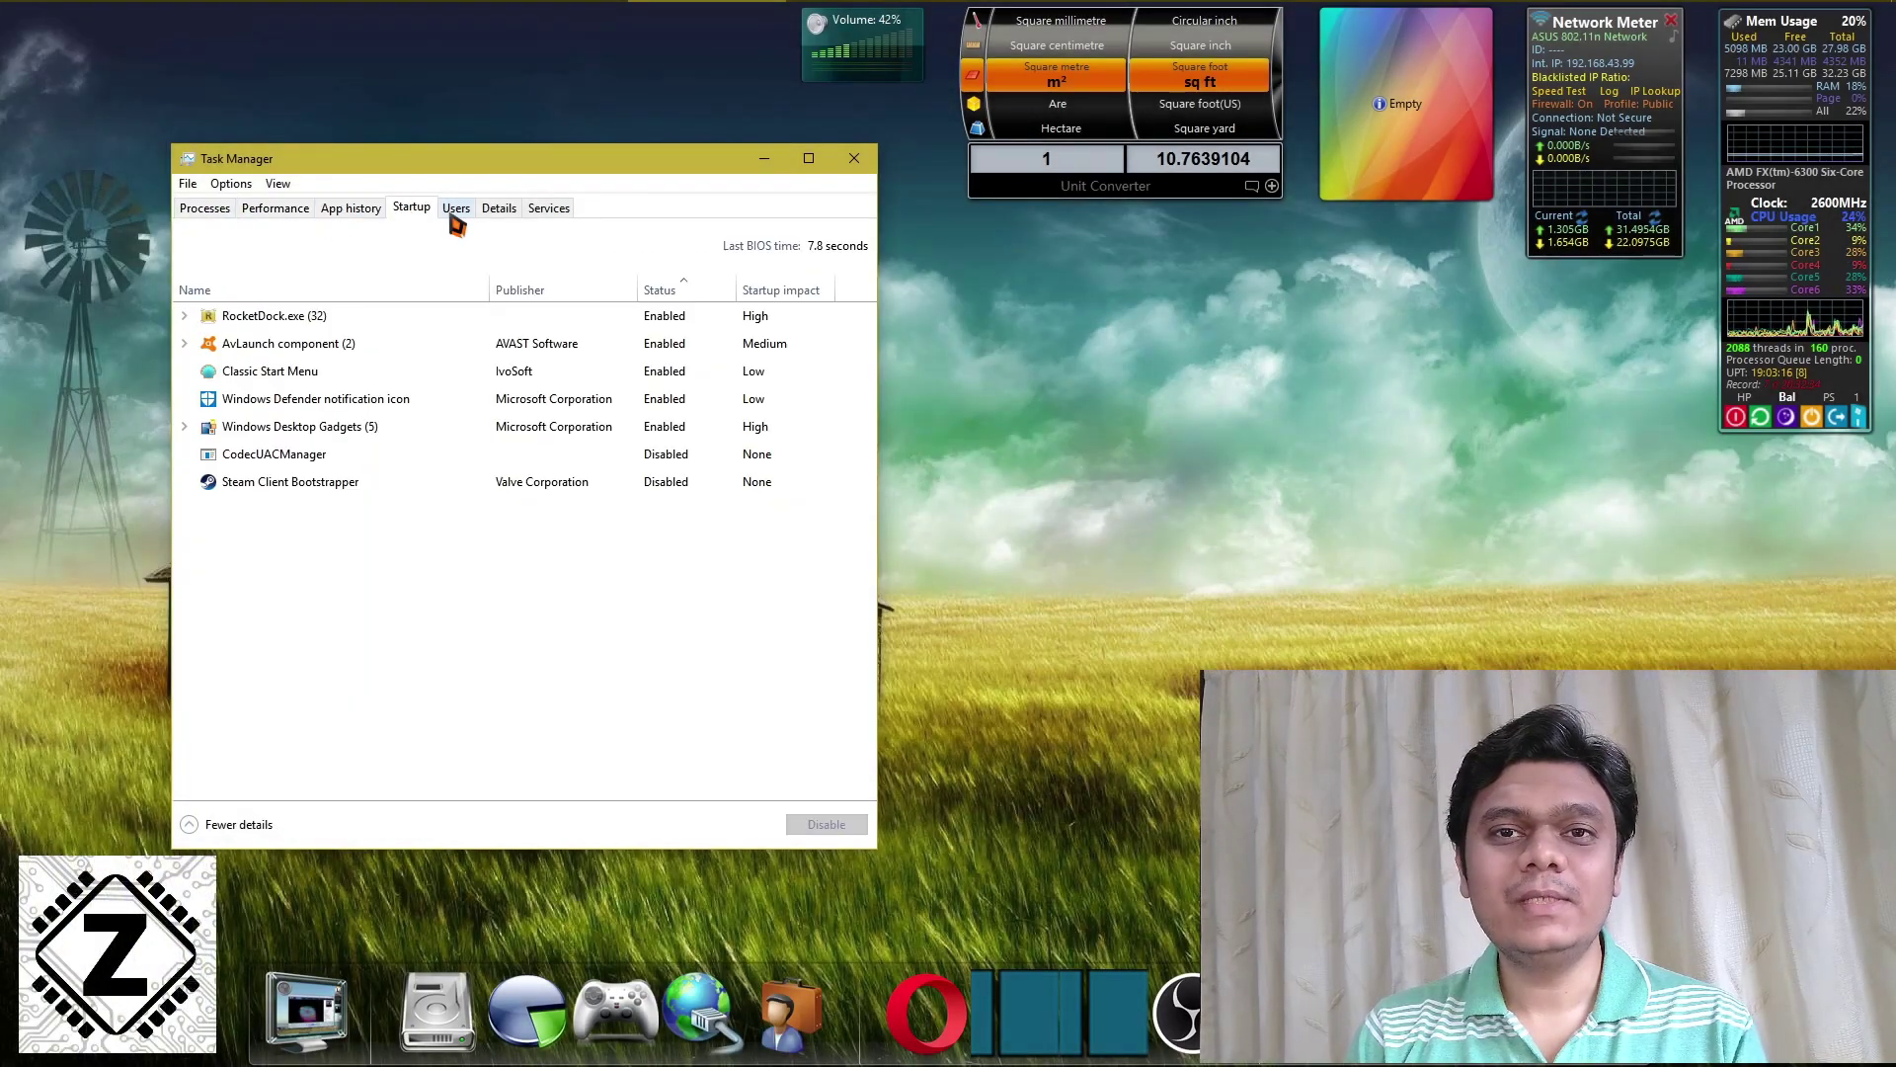
left_click(300, 218)
right_click(572, 368)
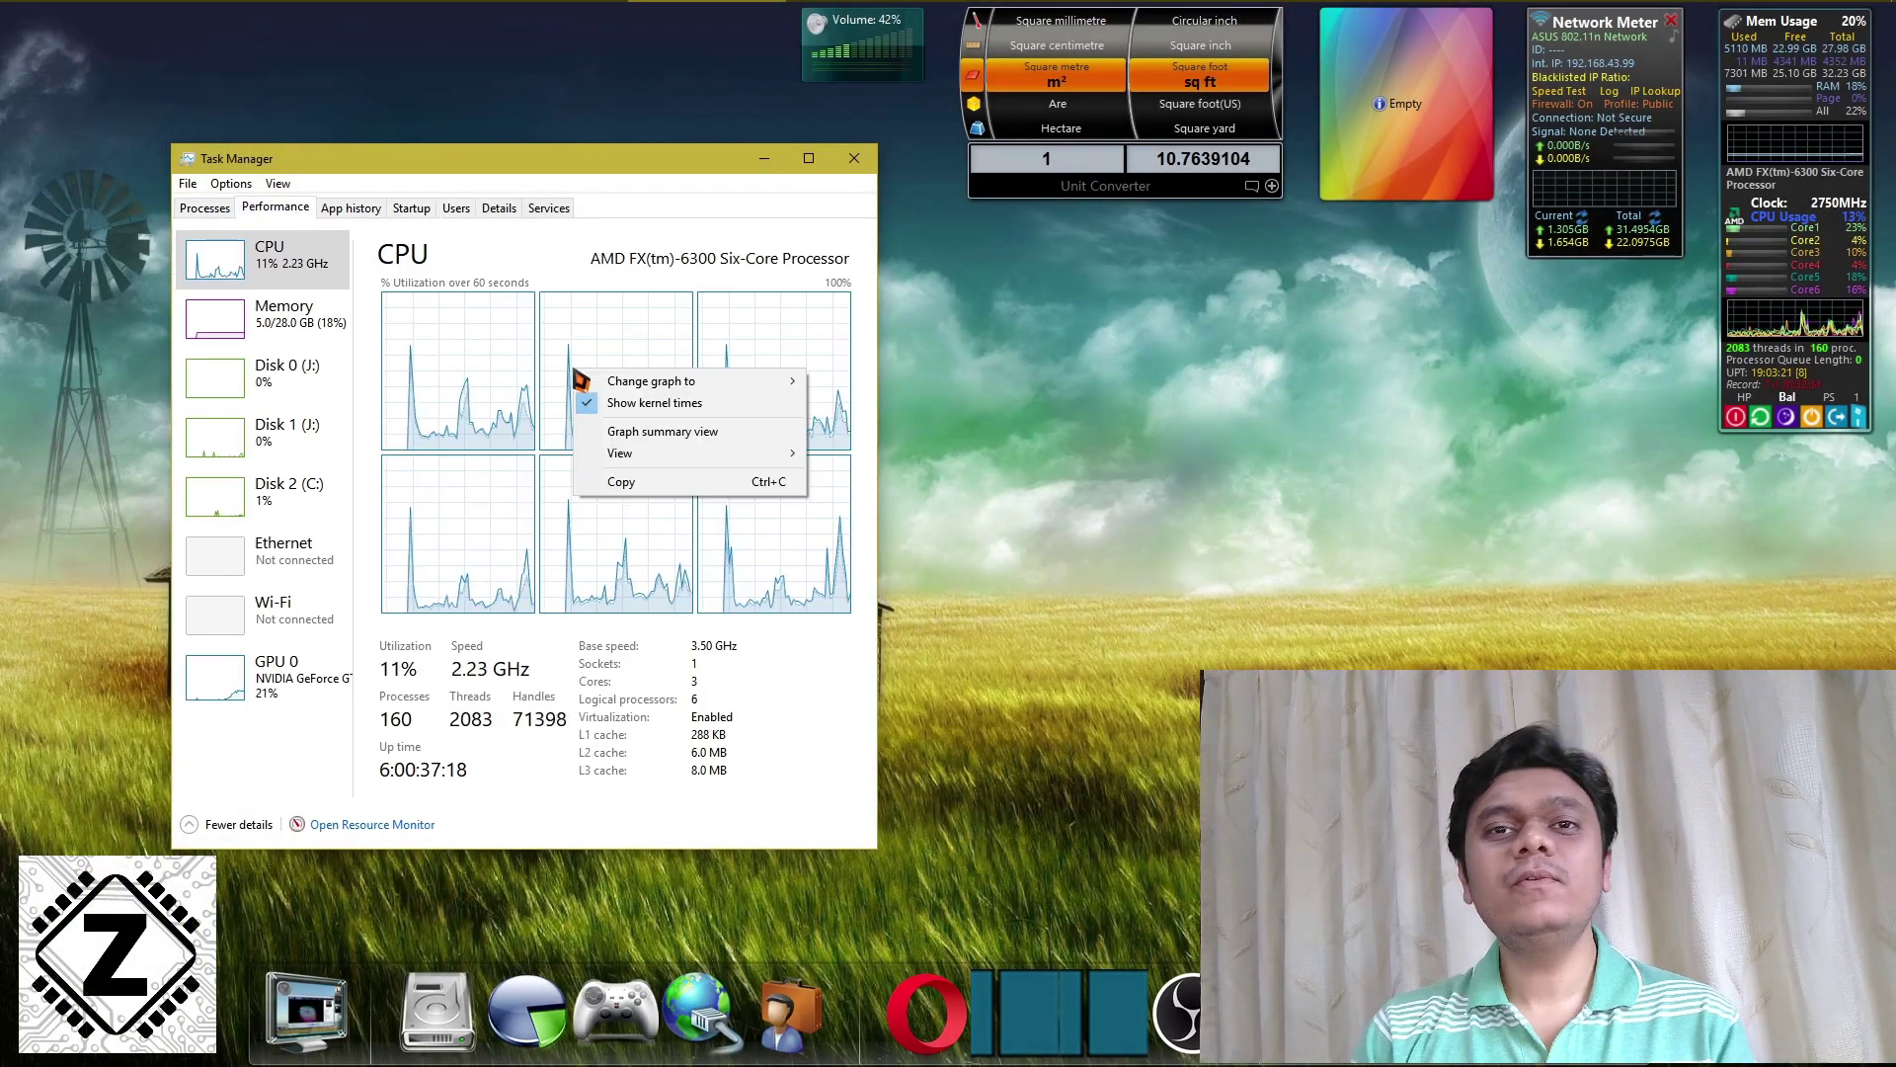
left_click(339, 341)
Step: View the Memory, Disk 0, Disk 1 (J:) and Disk 2 (C:) graphs, then CPU
left_click(297, 326)
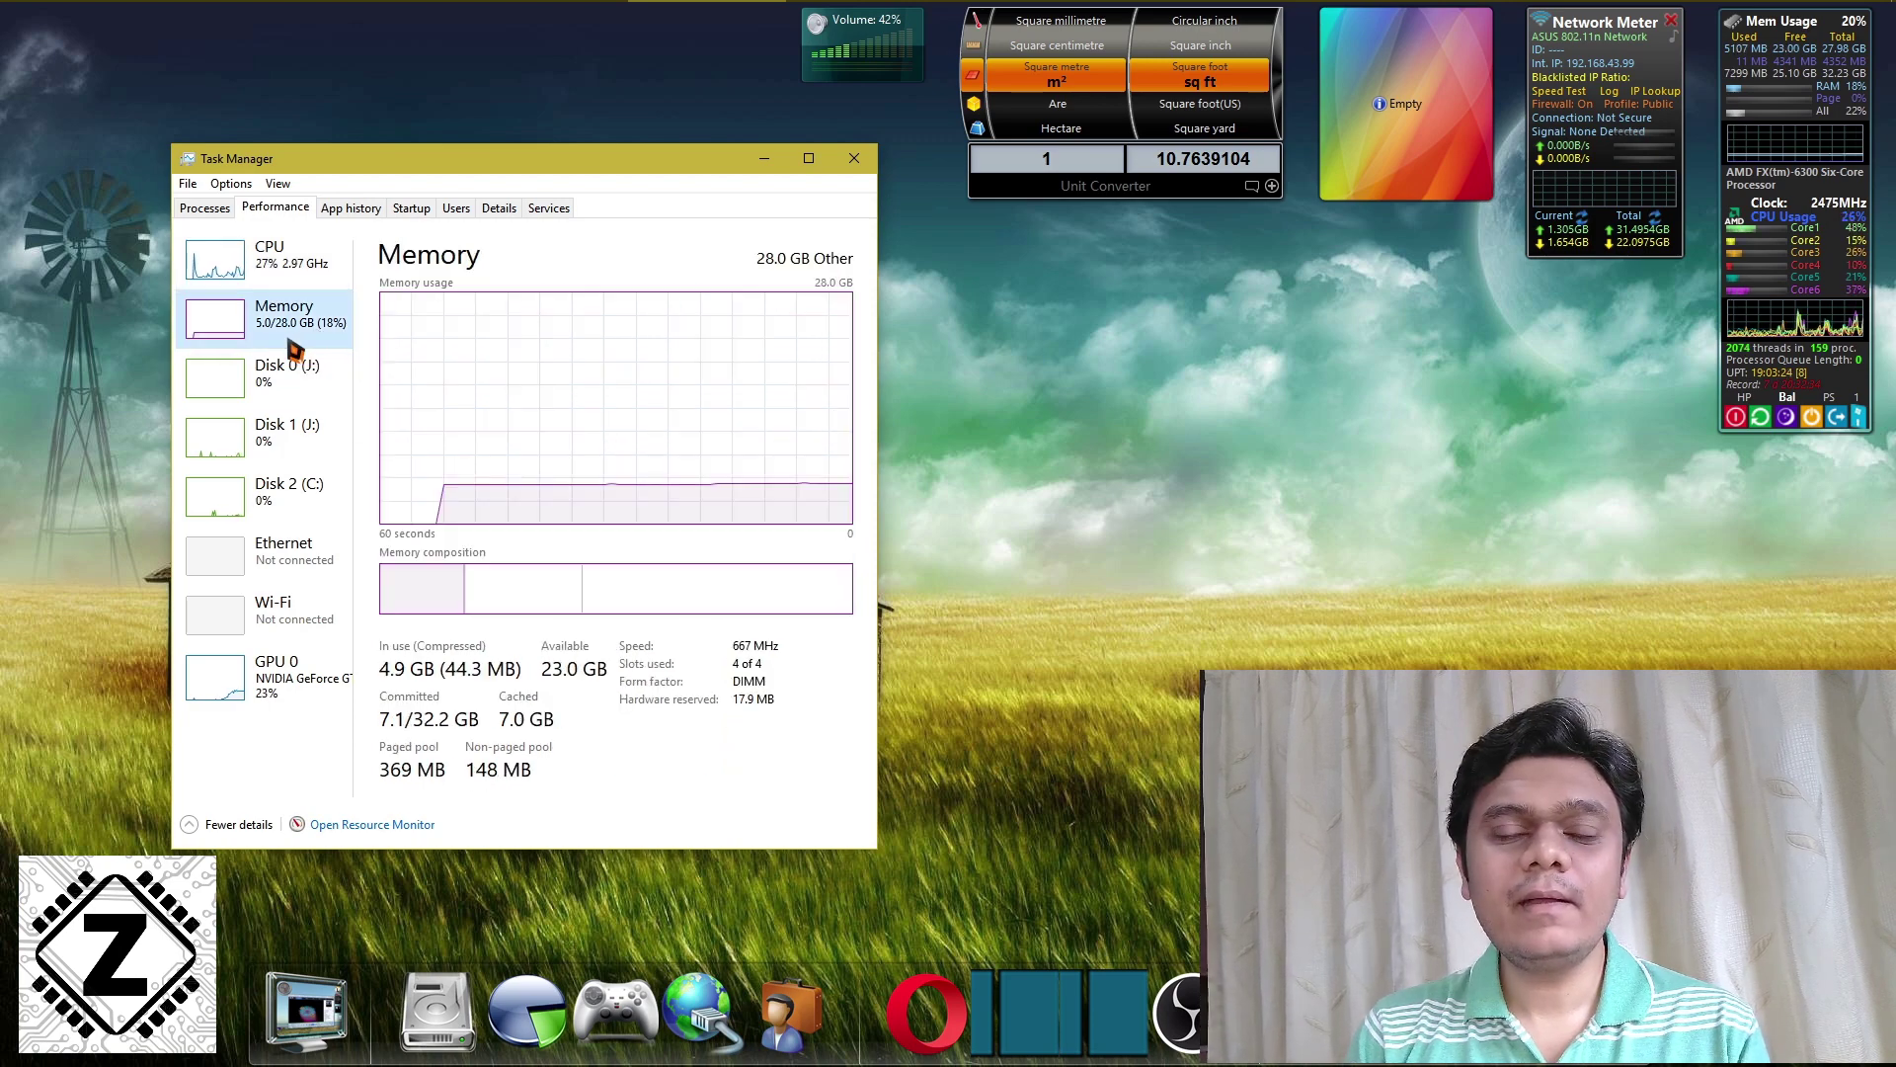
left_click(296, 390)
left_click(301, 433)
left_click(287, 523)
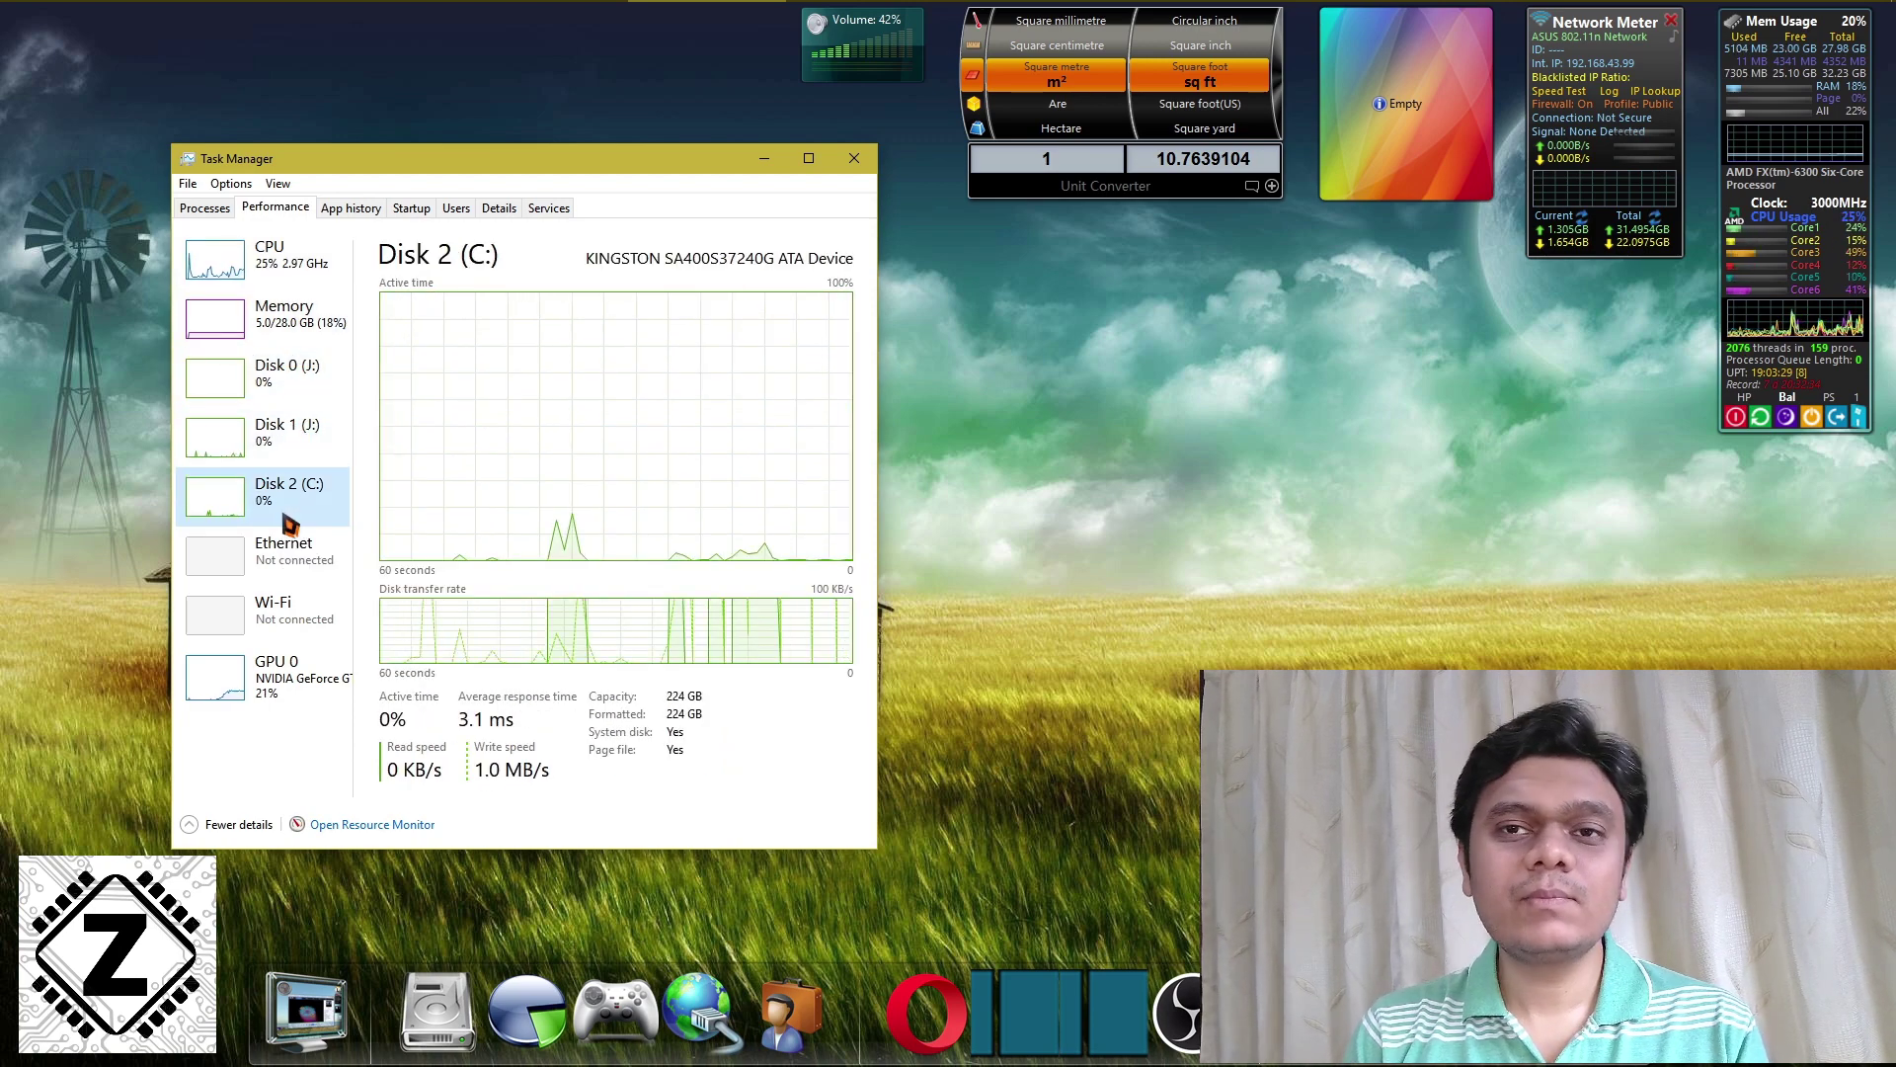
left_click(275, 260)
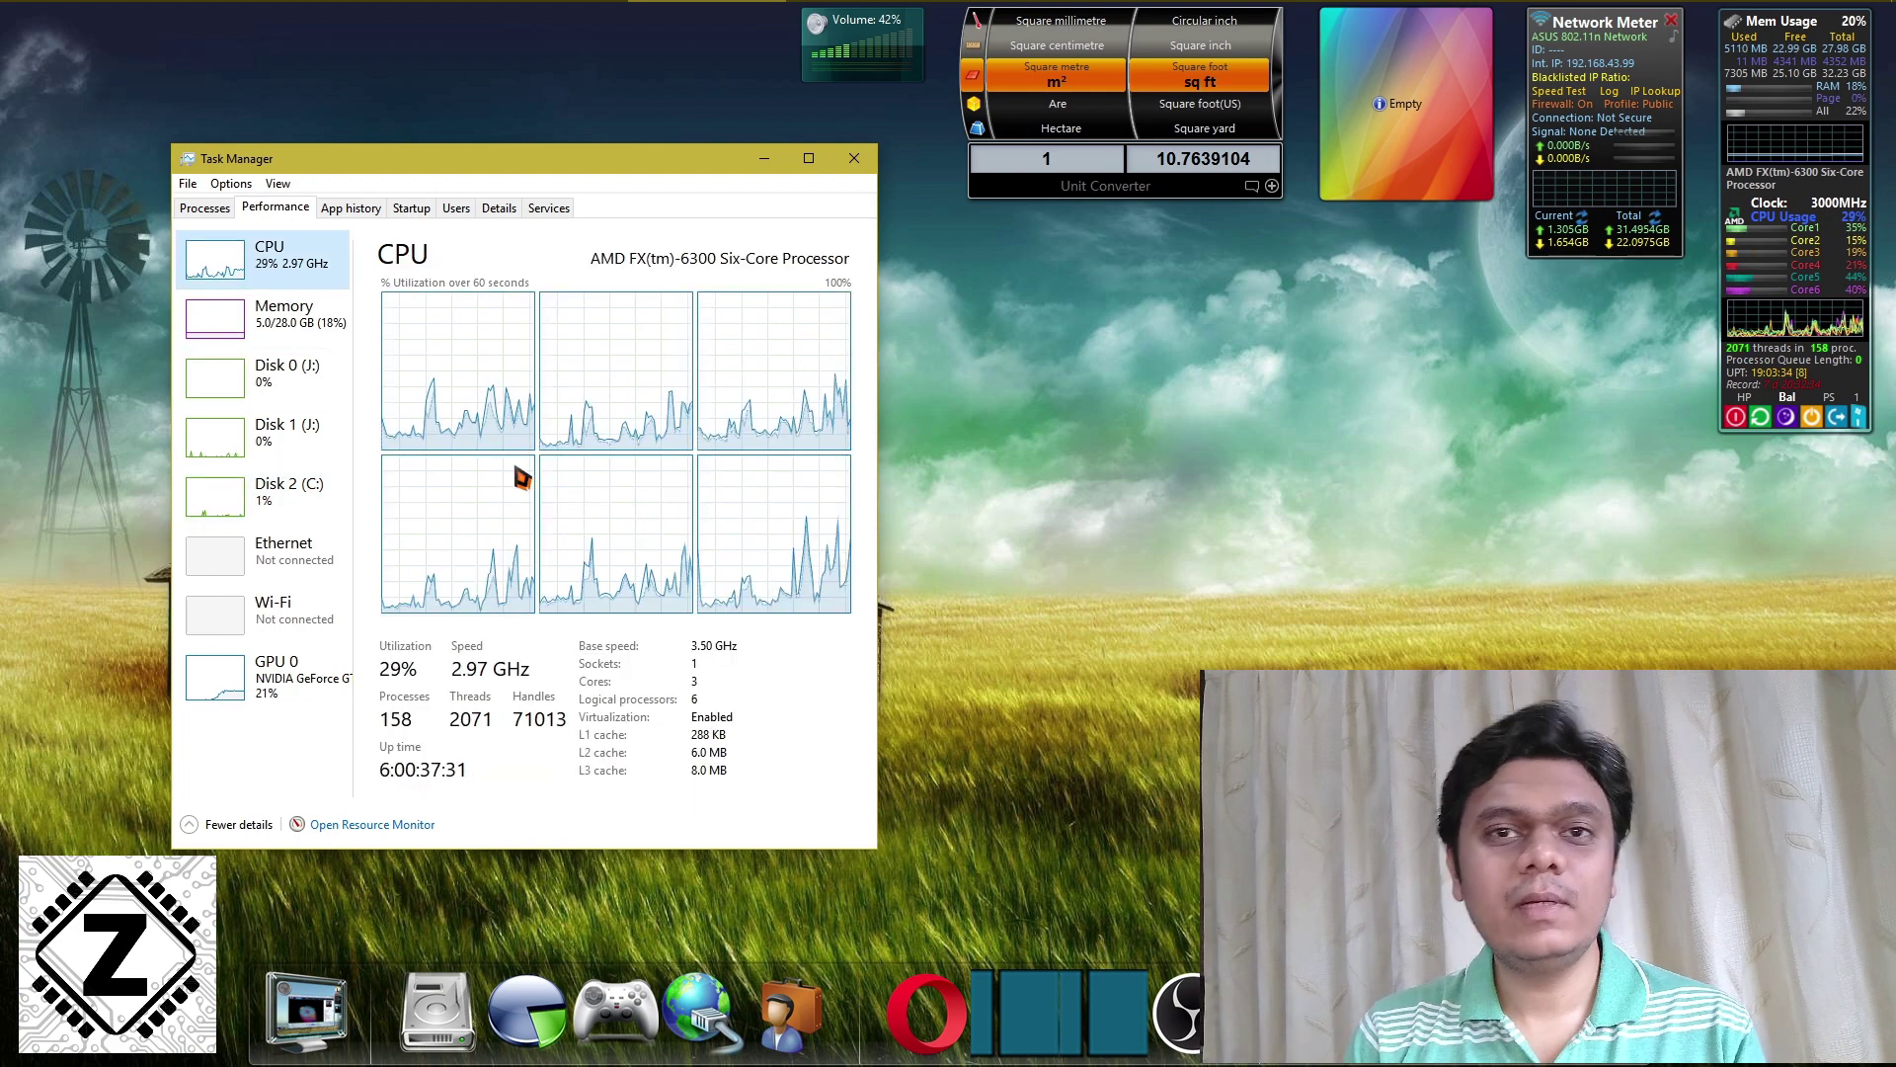
Step: Compare the GPU 0, Disk 2, Disk 1, Disk 0 and Memory graphs against CPU
left_click(289, 671)
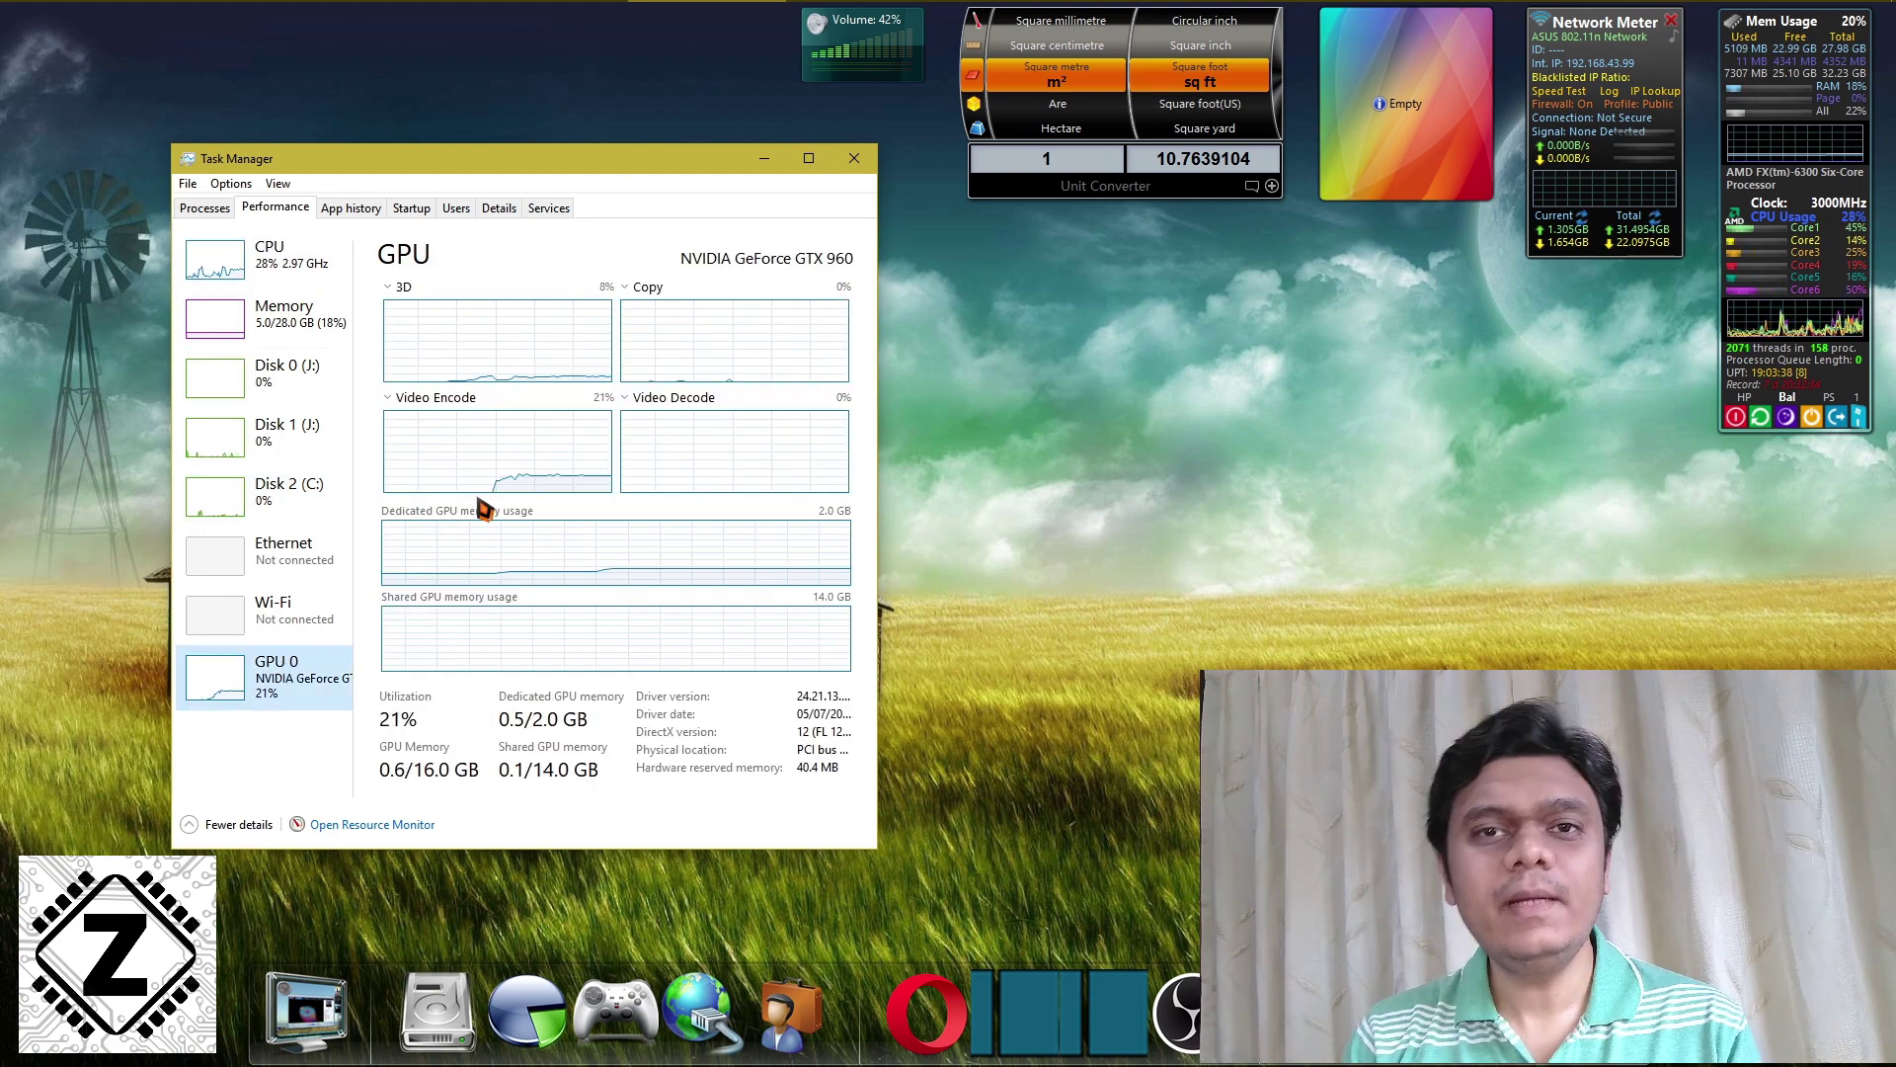
left_click(290, 518)
left_click(288, 432)
left_click(298, 389)
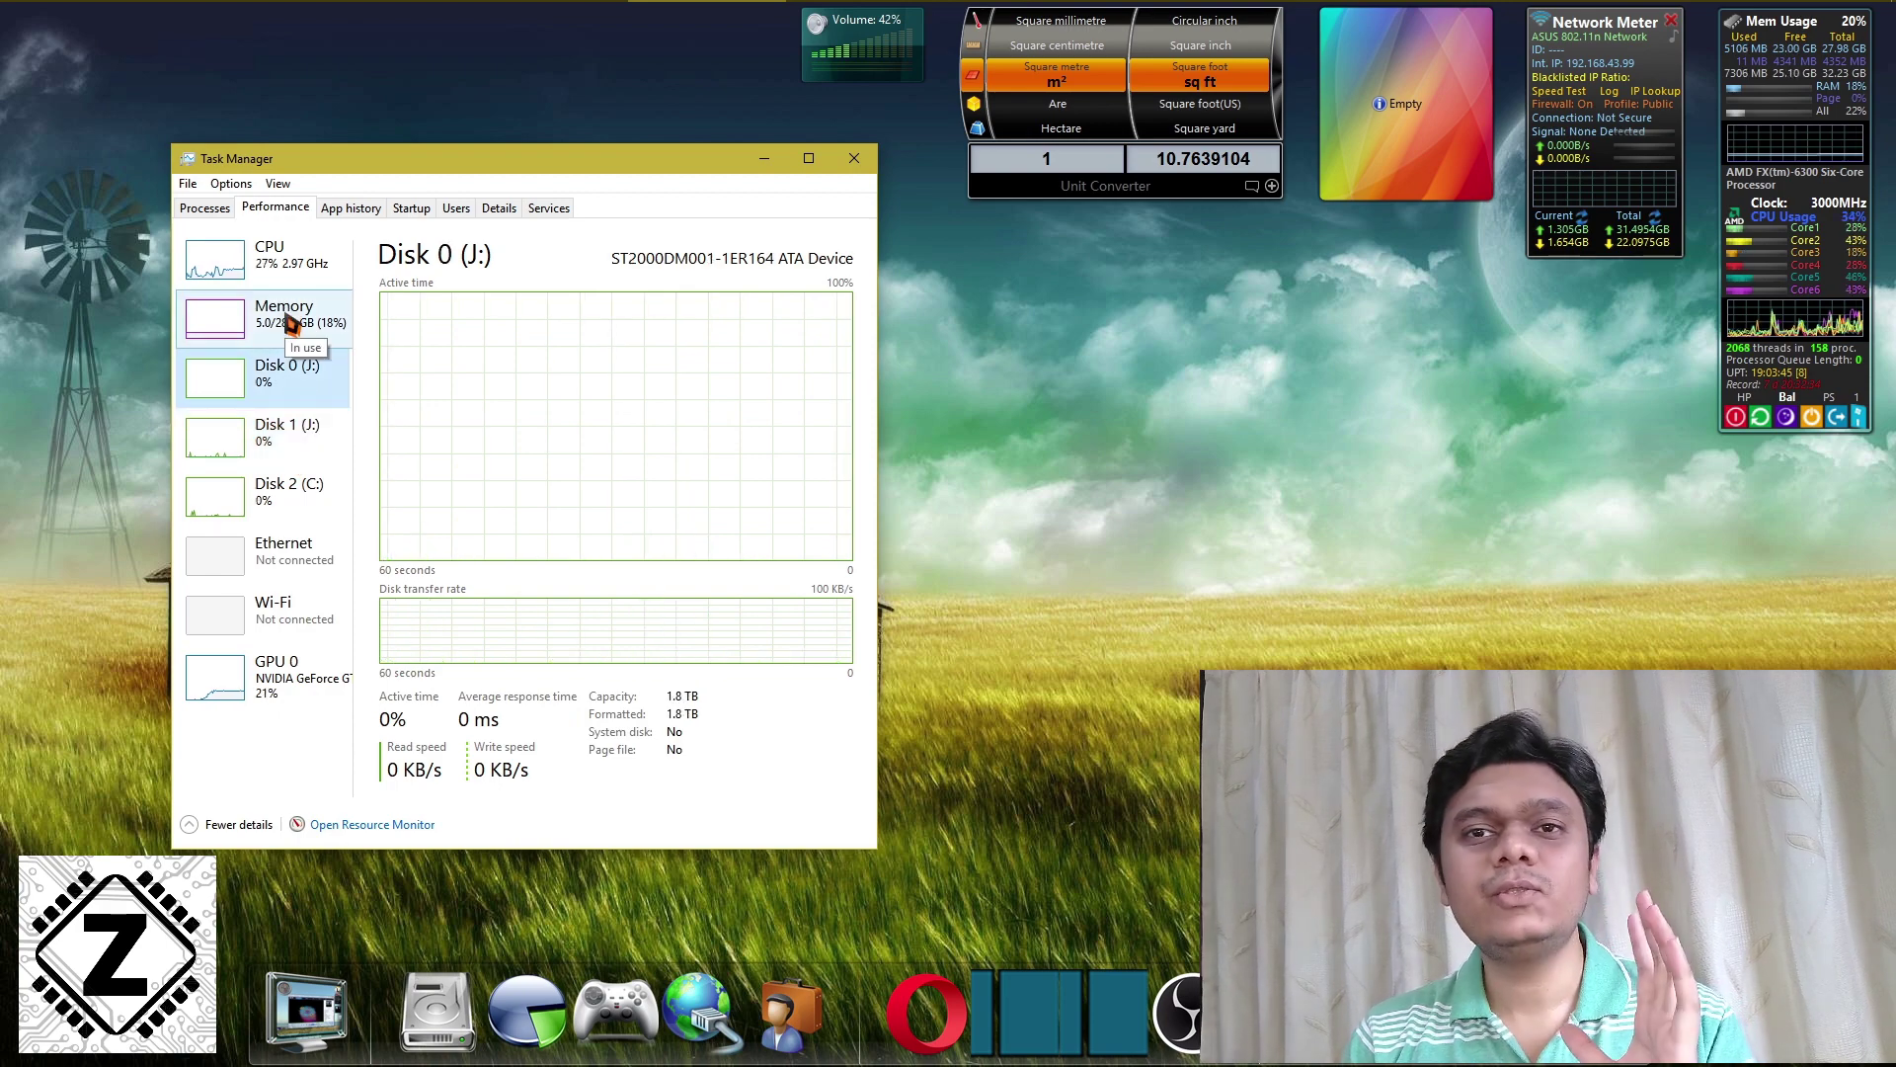
left_click(291, 324)
left_click(295, 277)
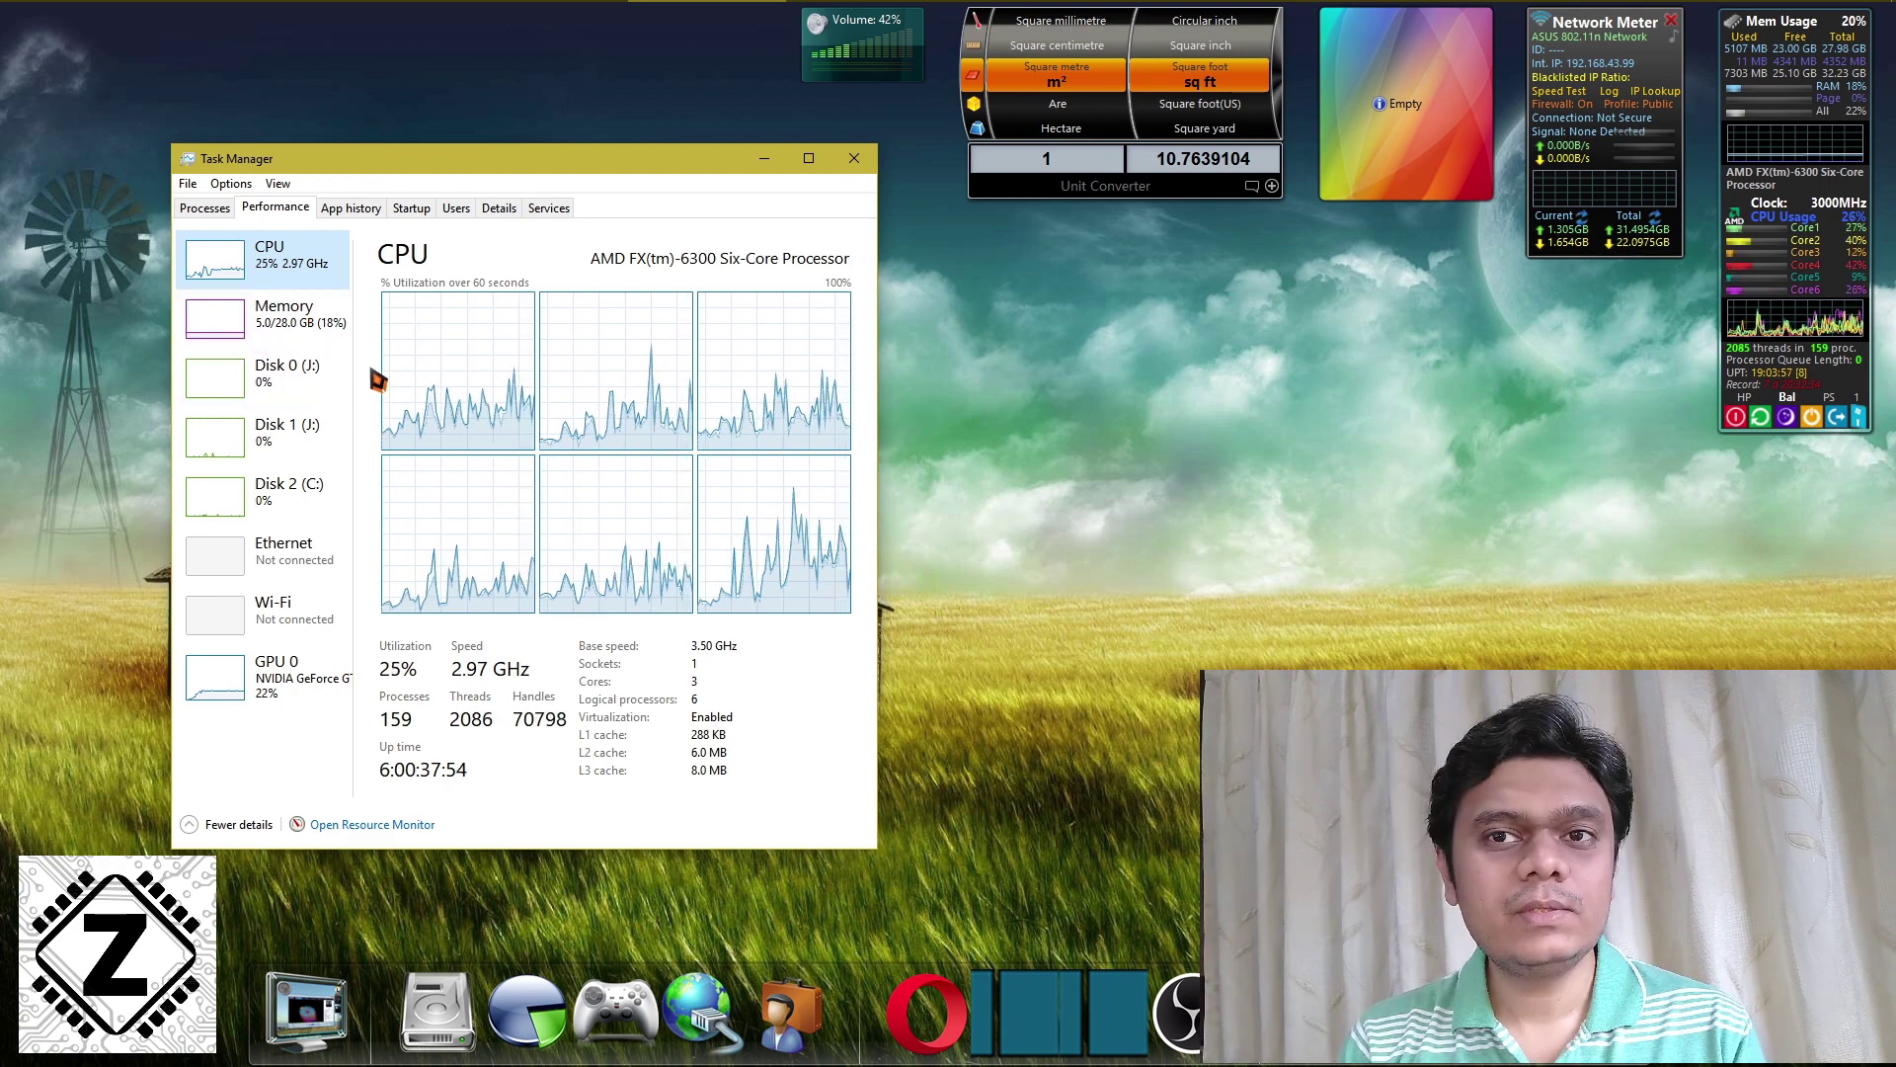
left_click(281, 486)
left_click(275, 429)
left_click(285, 315)
left_click(288, 275)
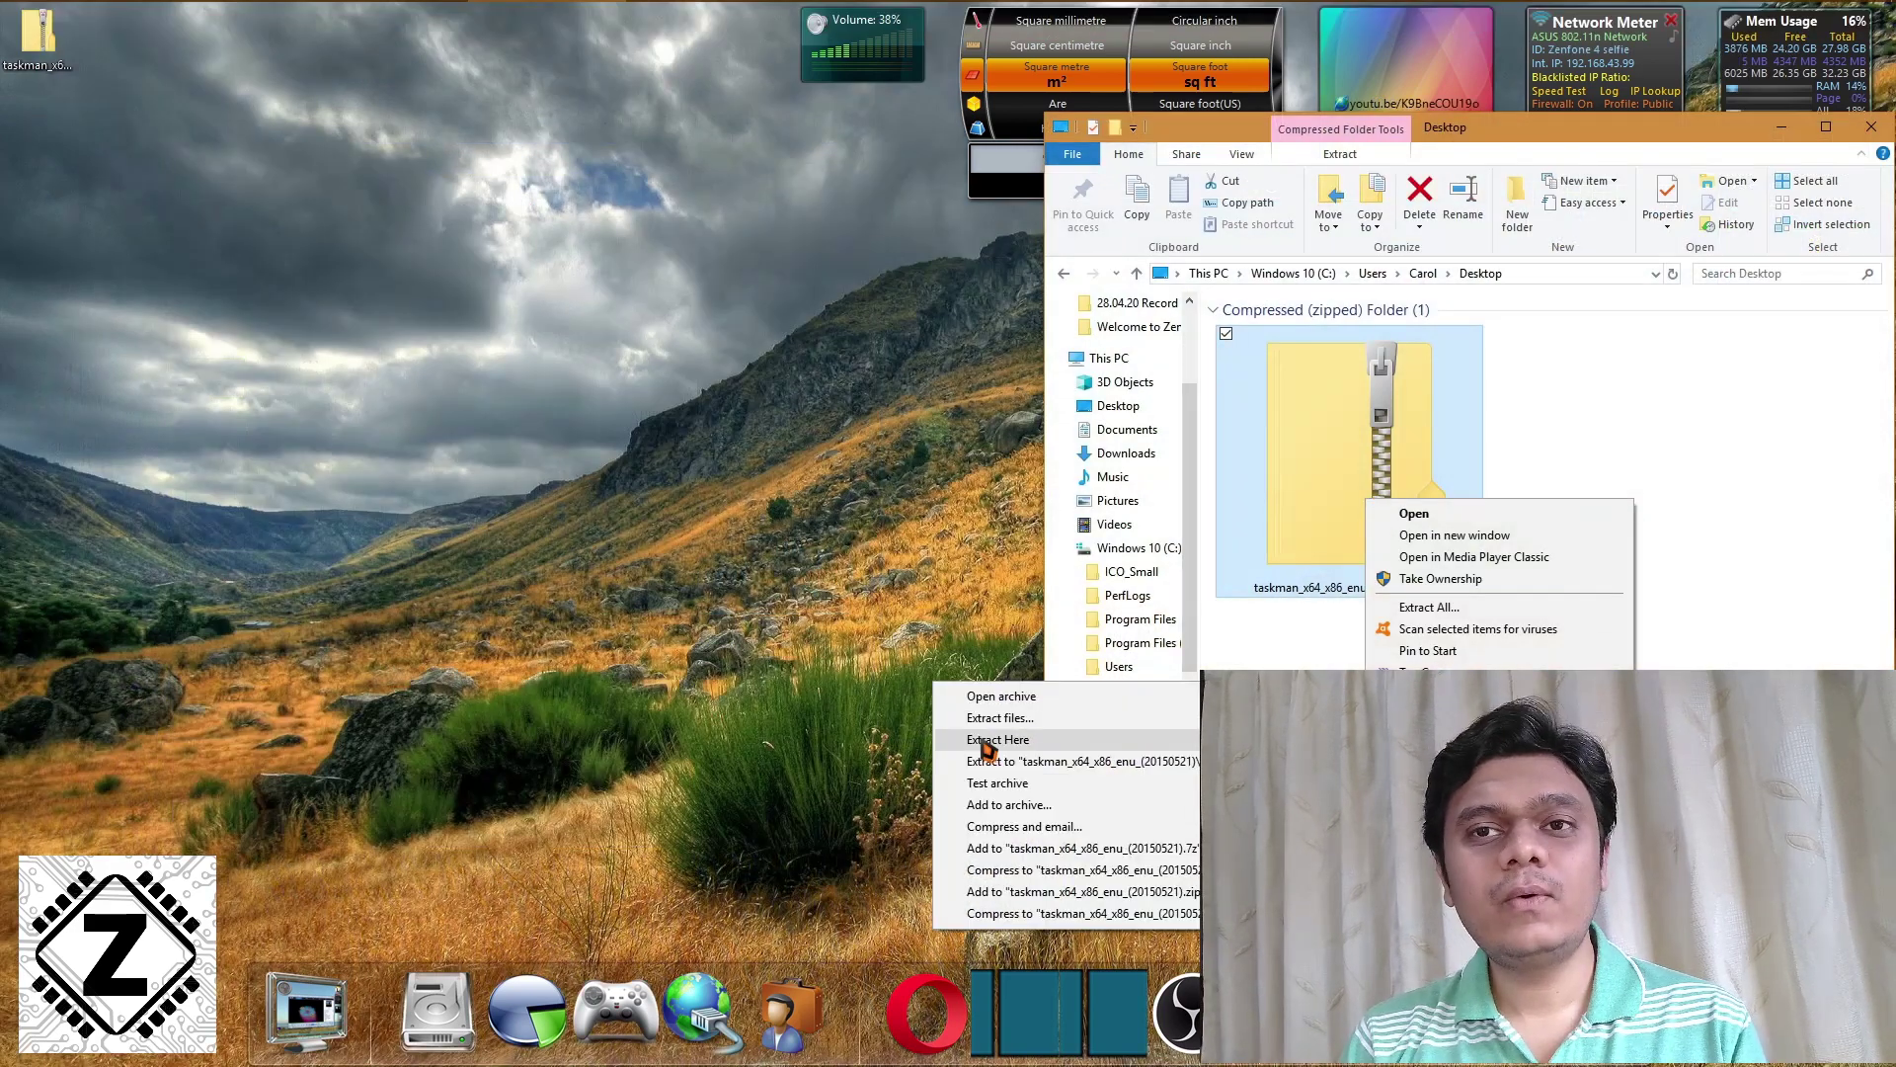
Step: Open the taskman zip archive in 7-Zip, snapped to the right half of the screen
left_click(988, 741)
double_click(1400, 598)
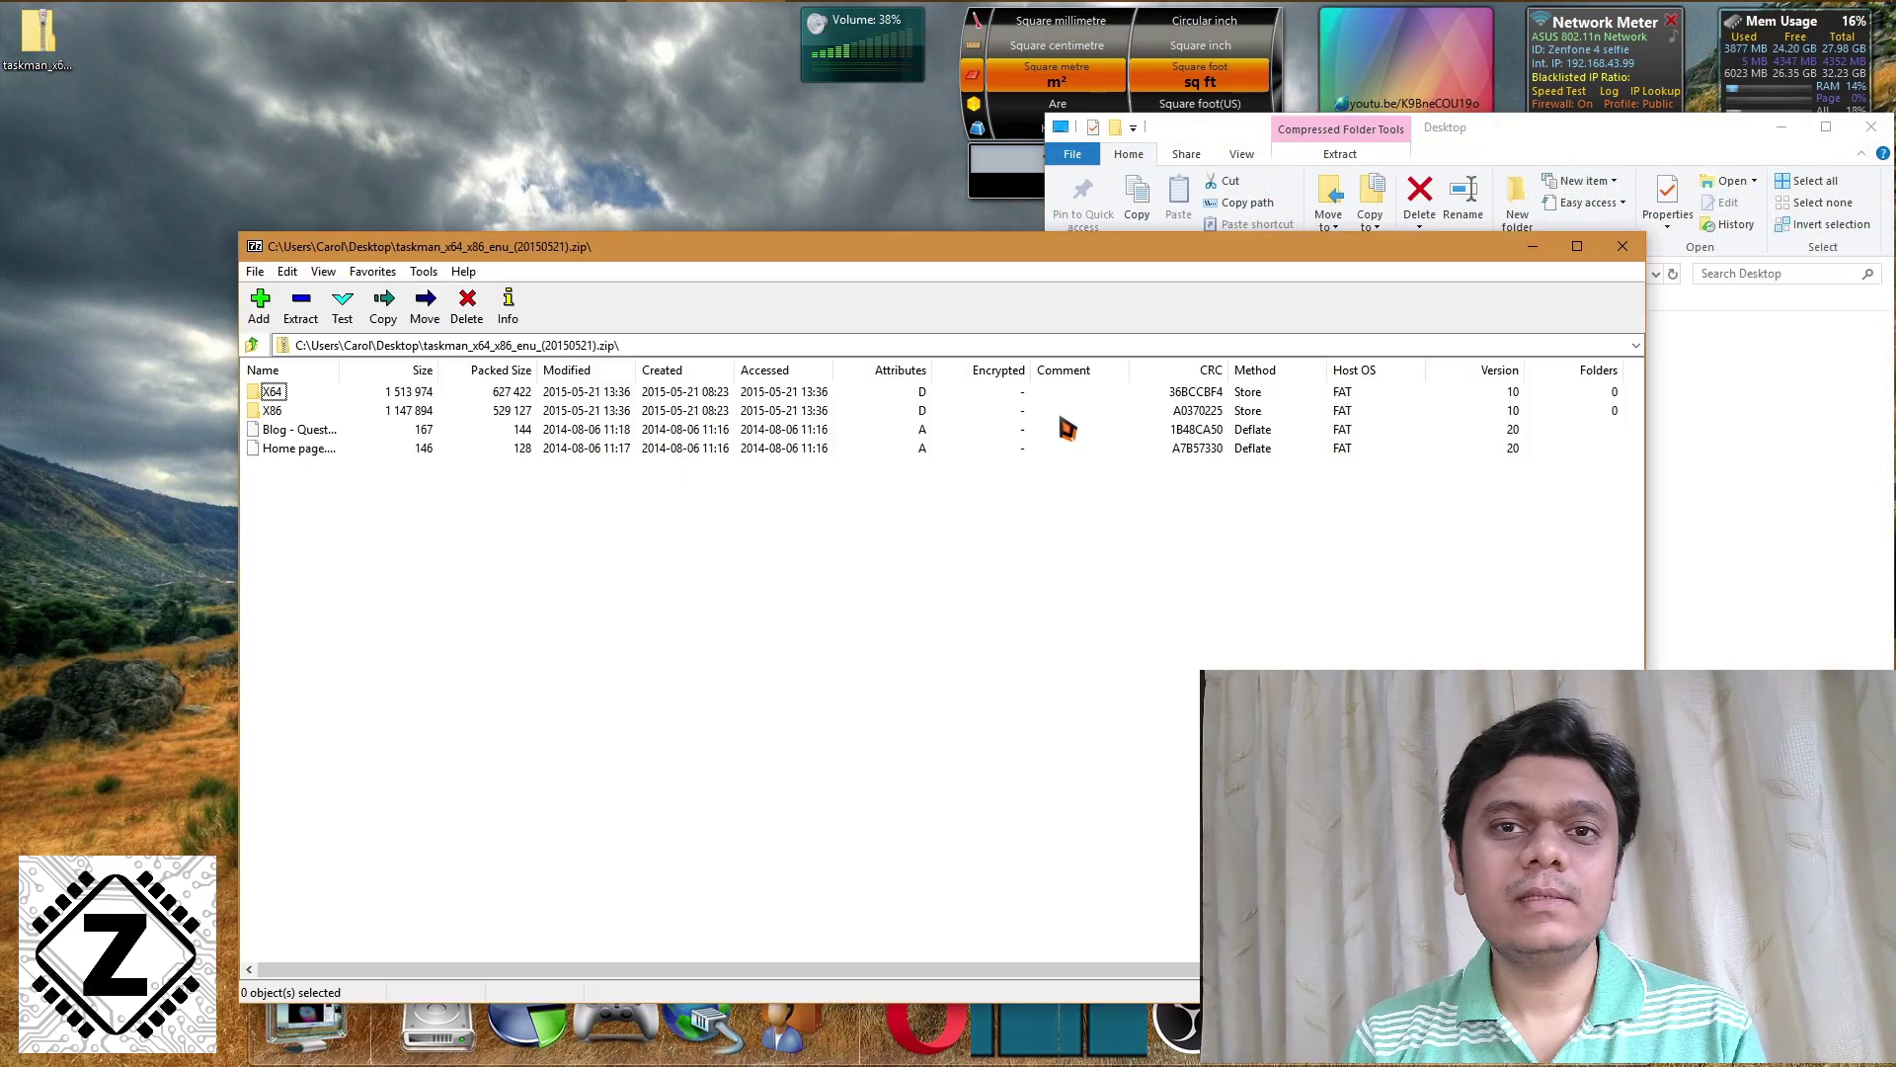
key("super+Right")
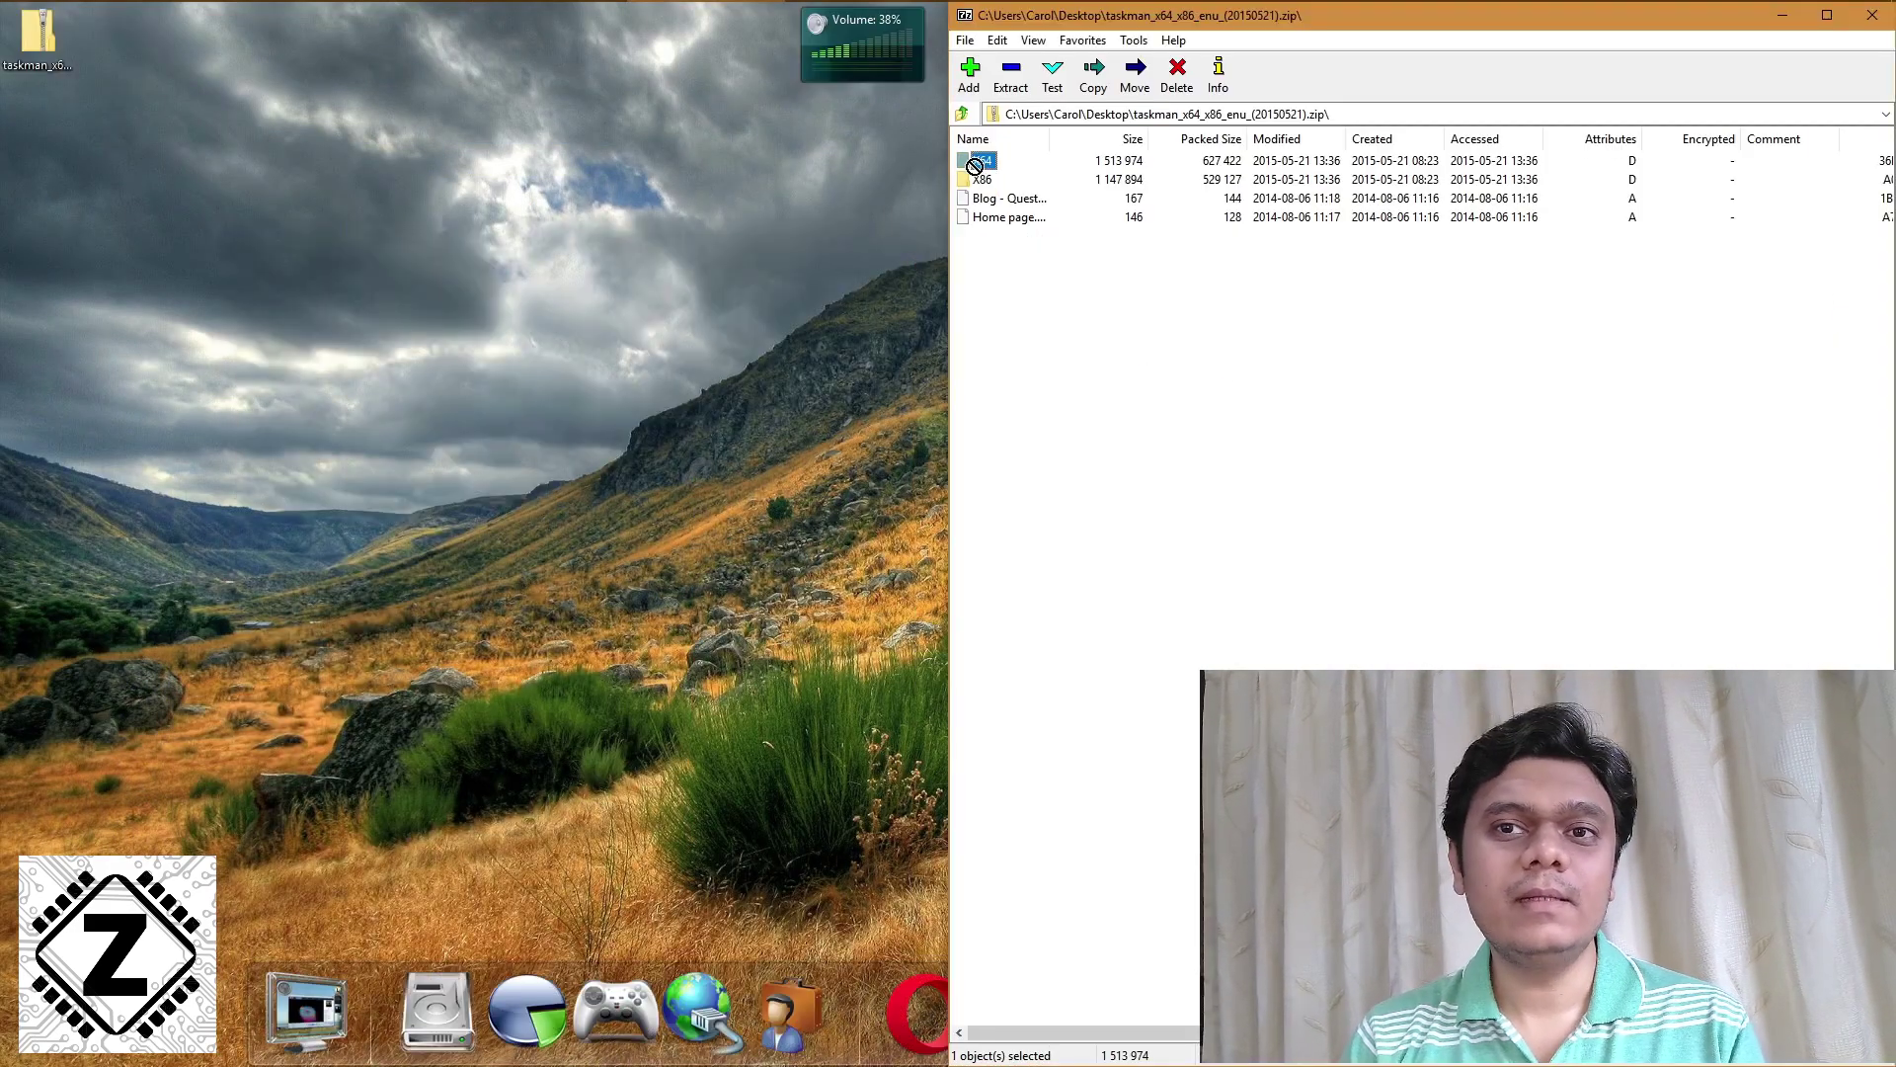
Step: Extract the X64 folder to the desktop and run DBCTaskmanX64.exe from it
left_click(551, 364)
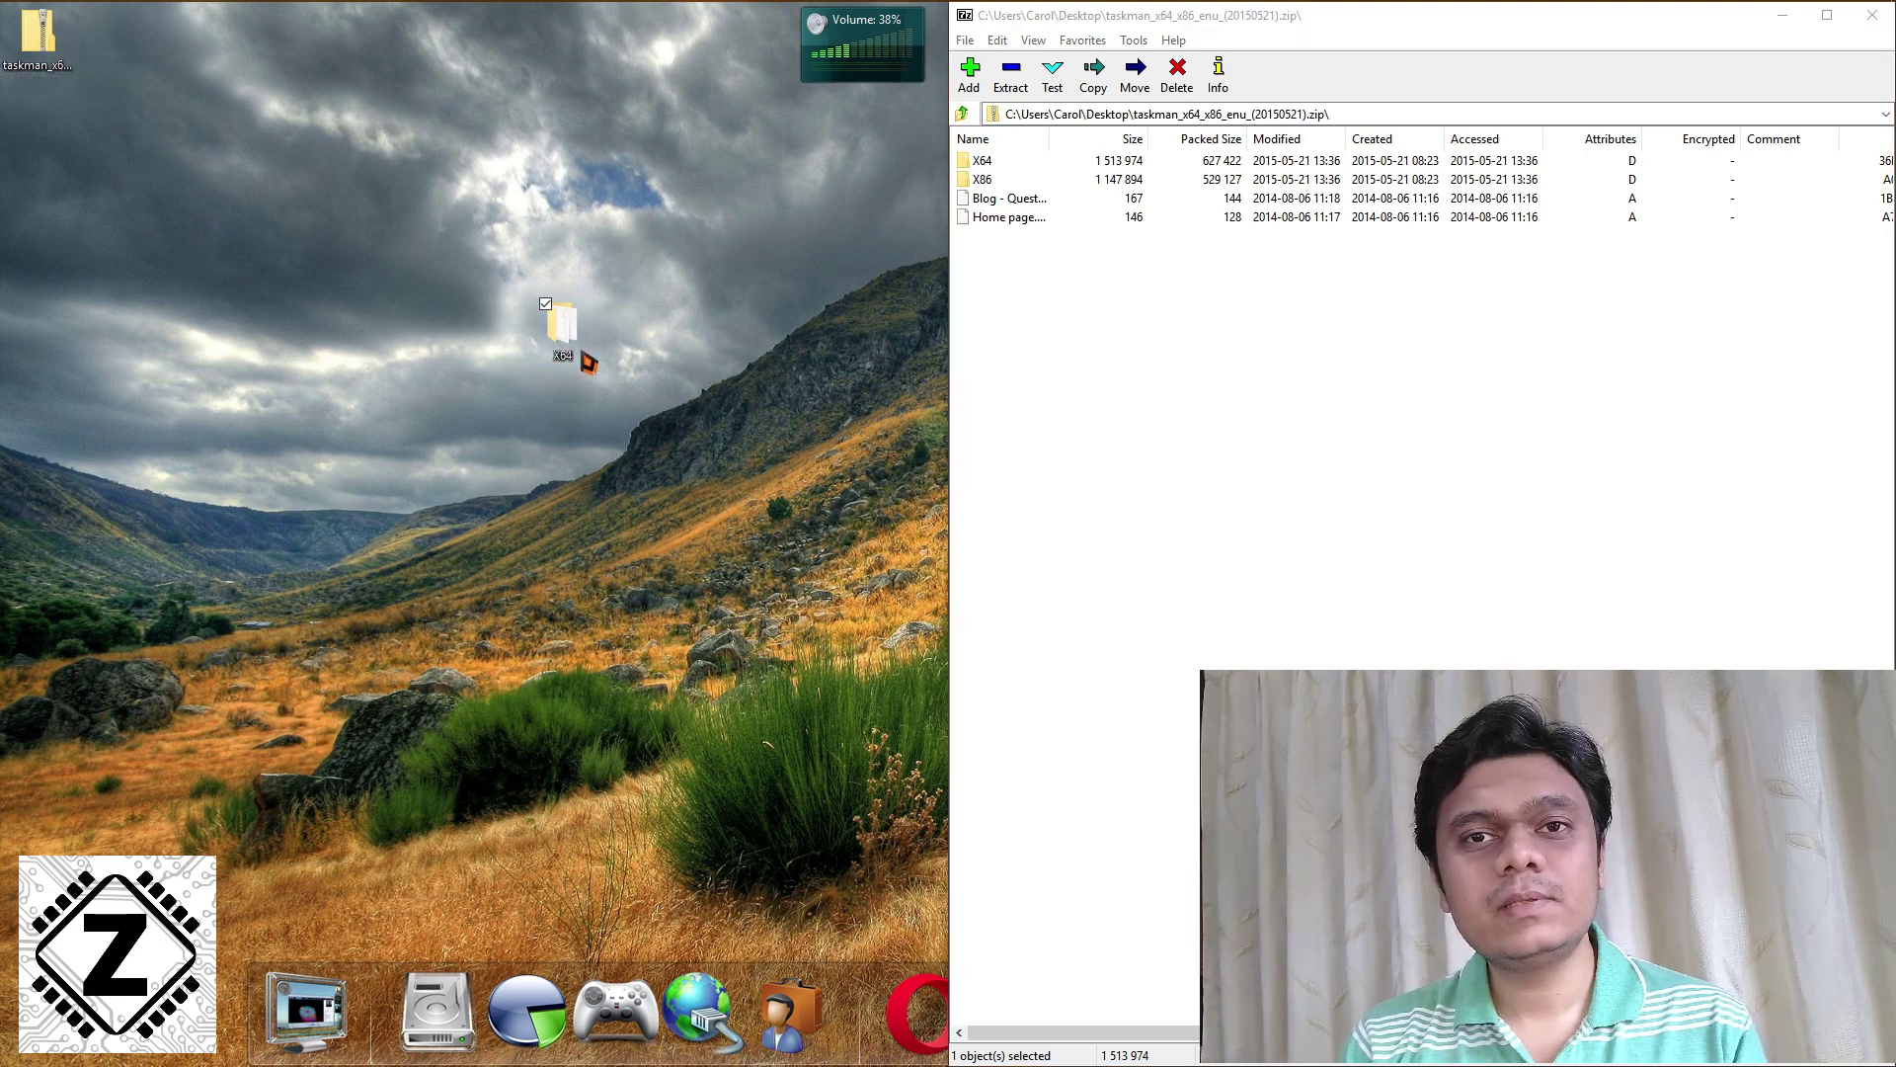
key("Return")
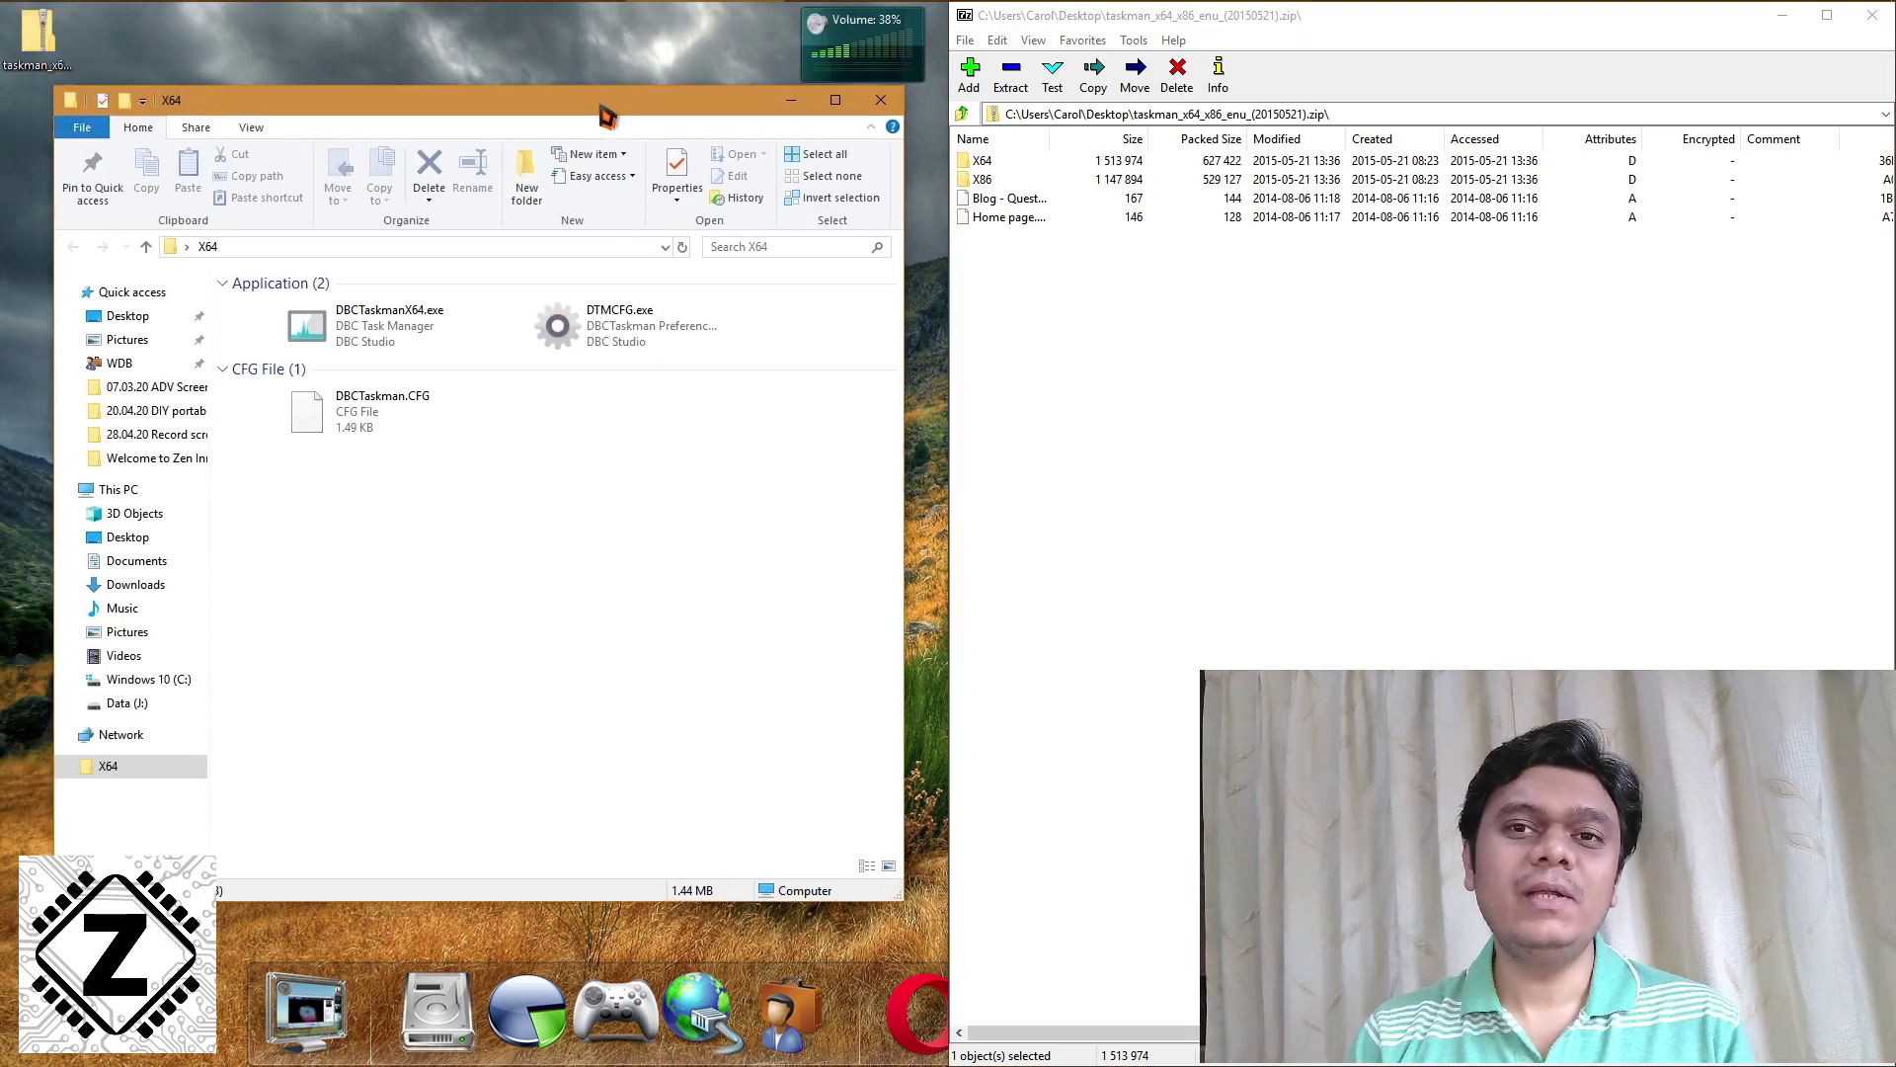
left_click(442, 372)
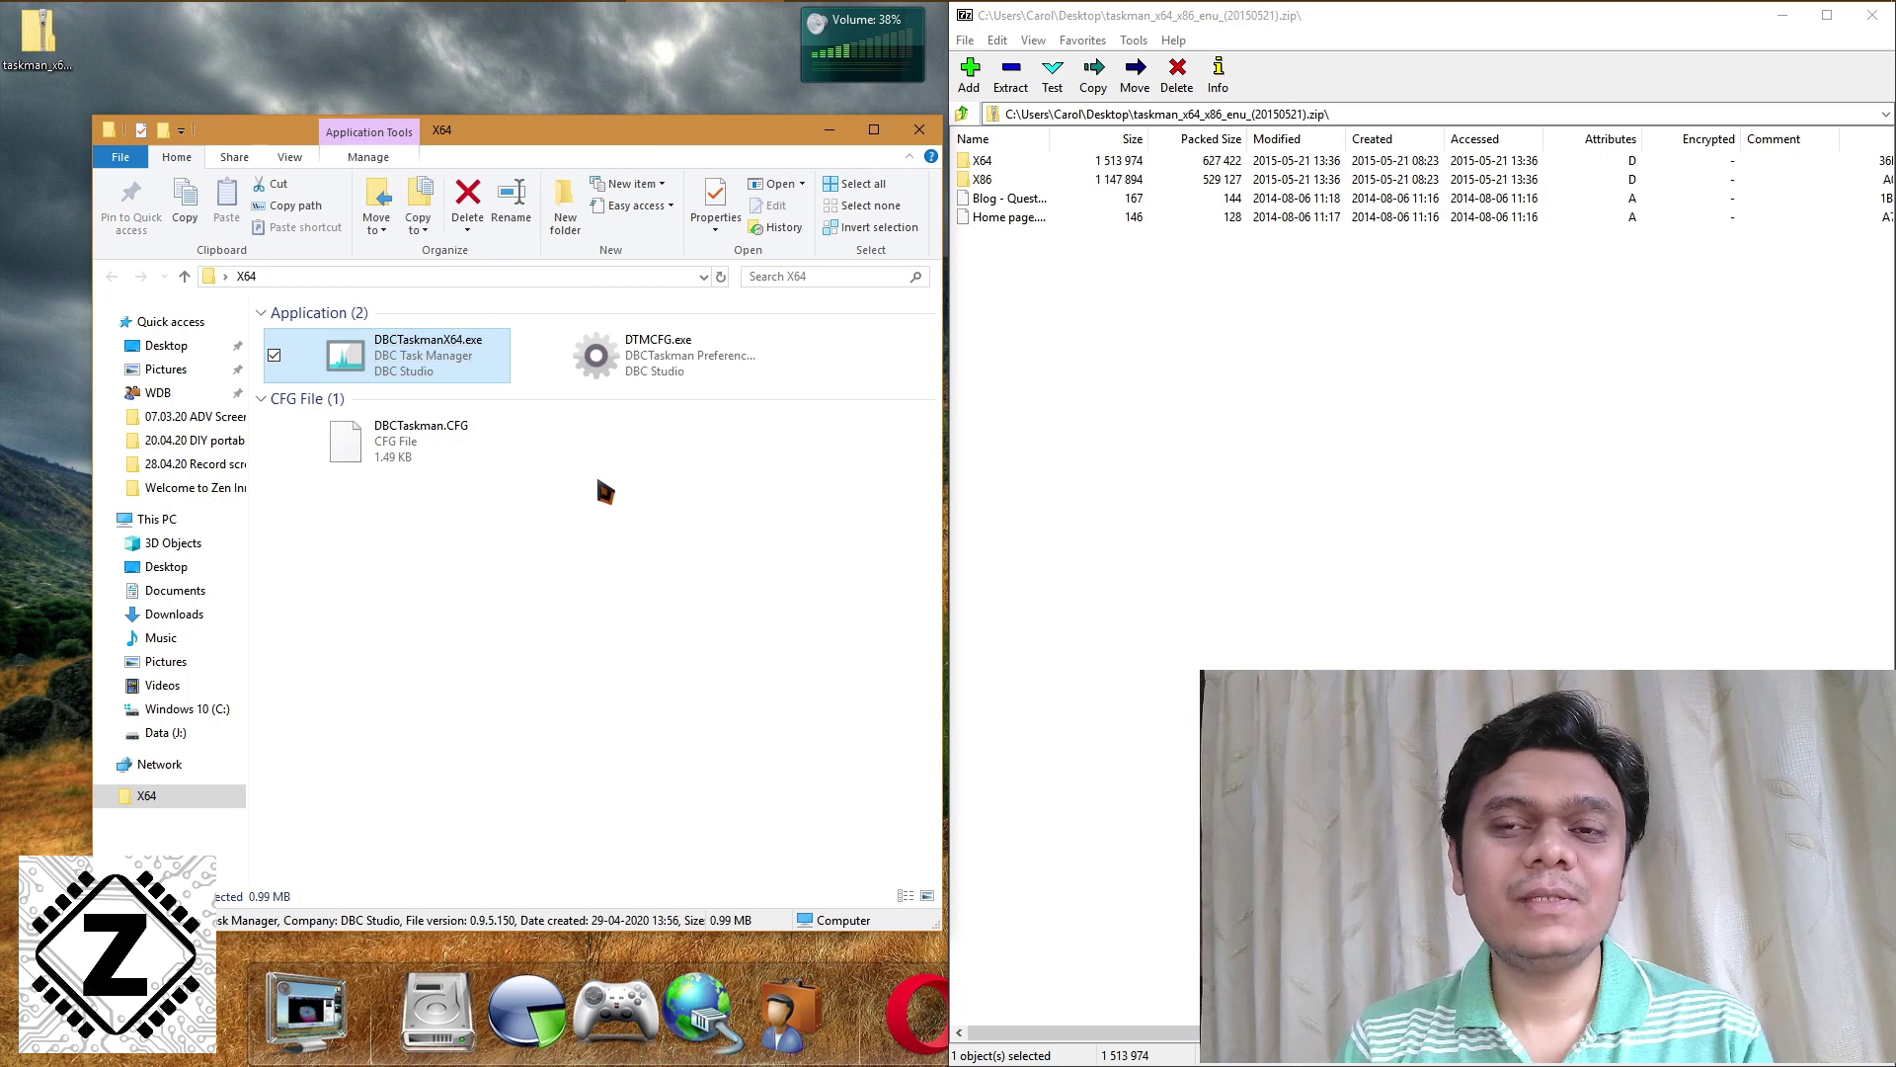
key("Return")
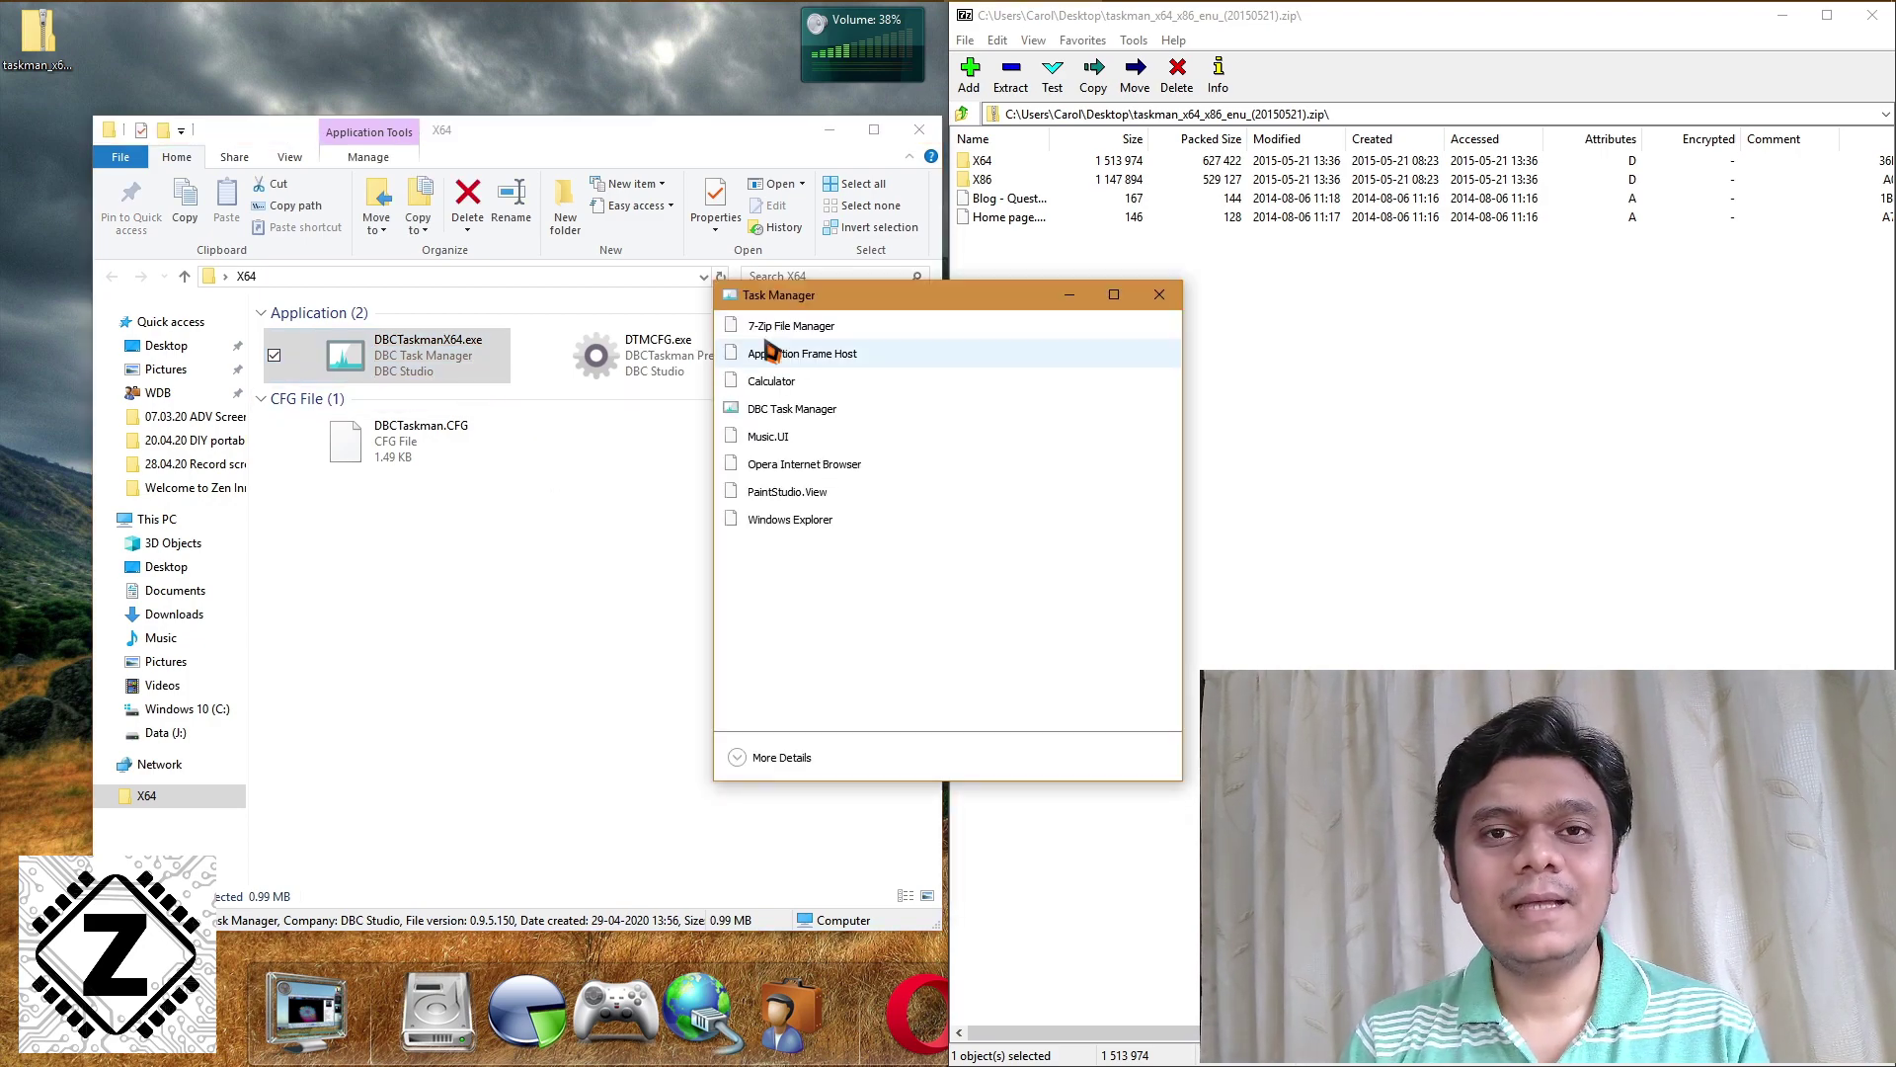
Step: Expand DBC Task Manager to full details, widen the device list and enlarge the window
left_click(853, 368)
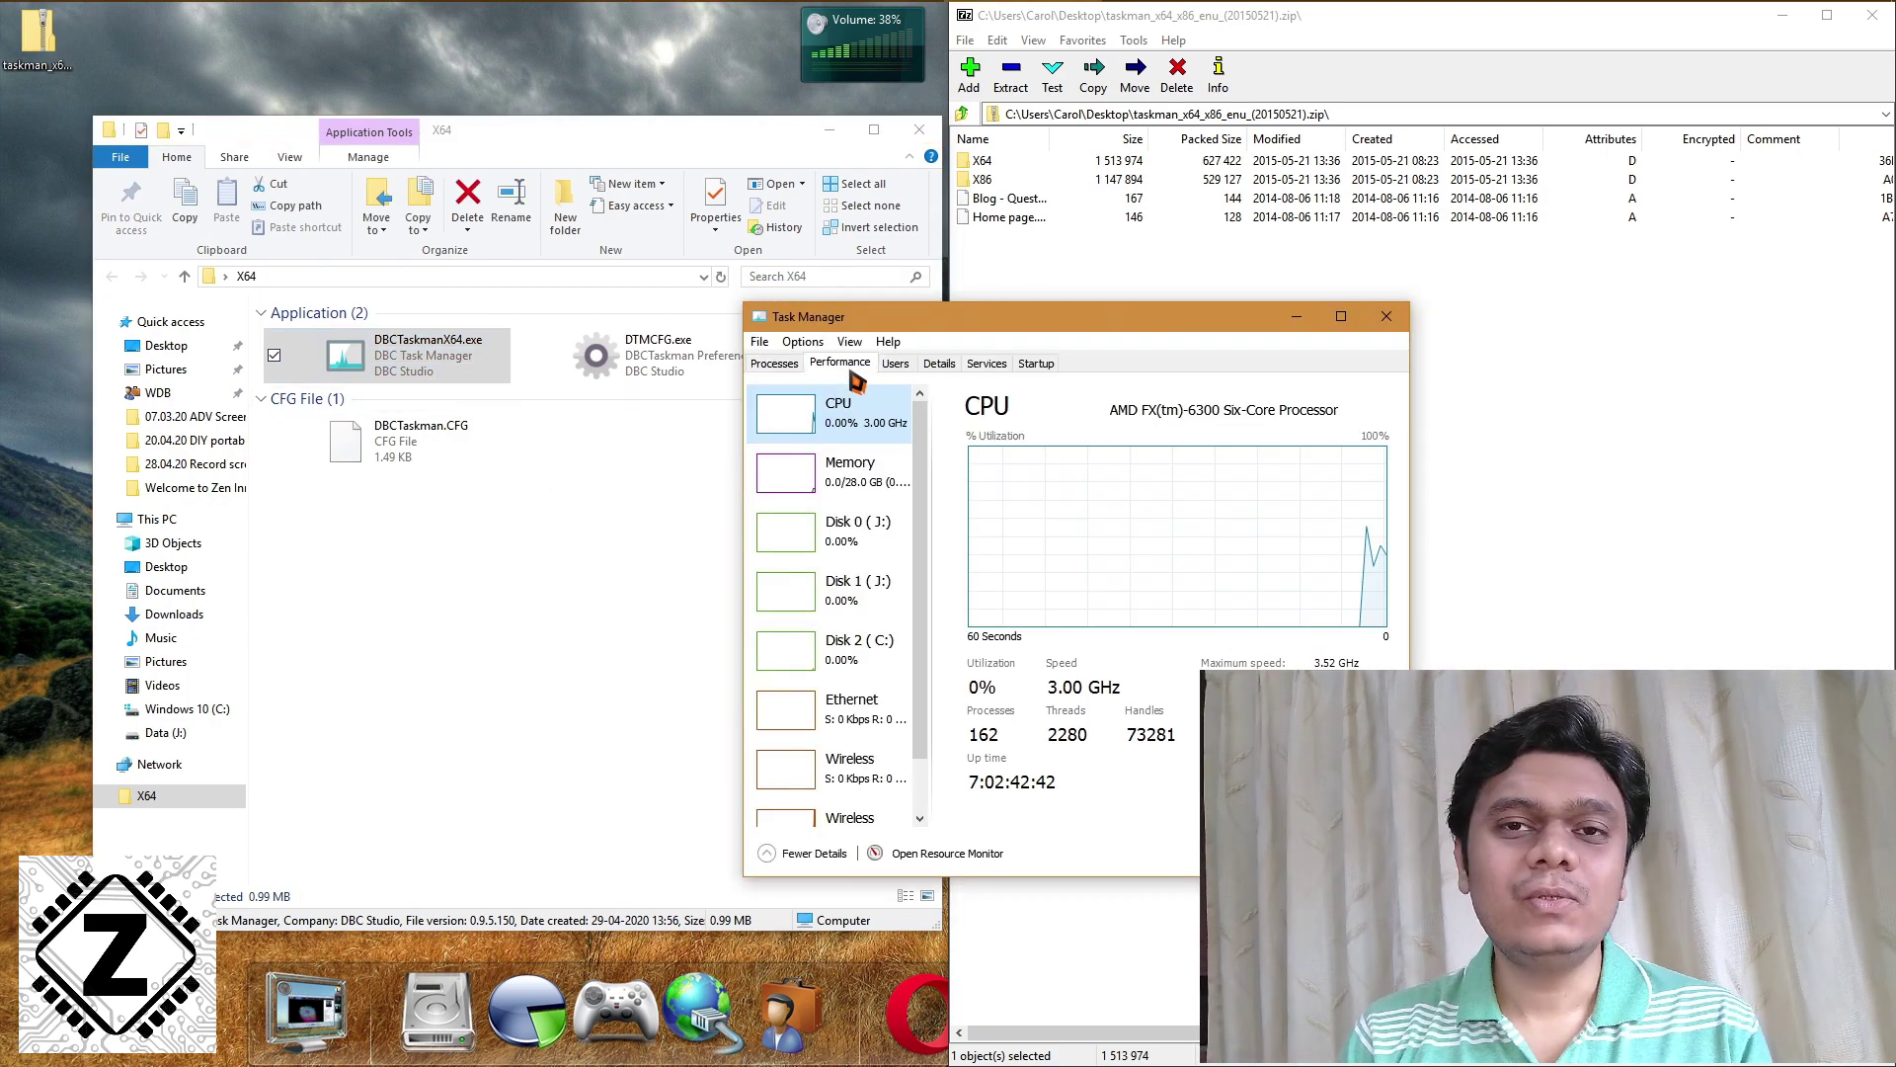
left_click_drag(942, 483, 1020, 496)
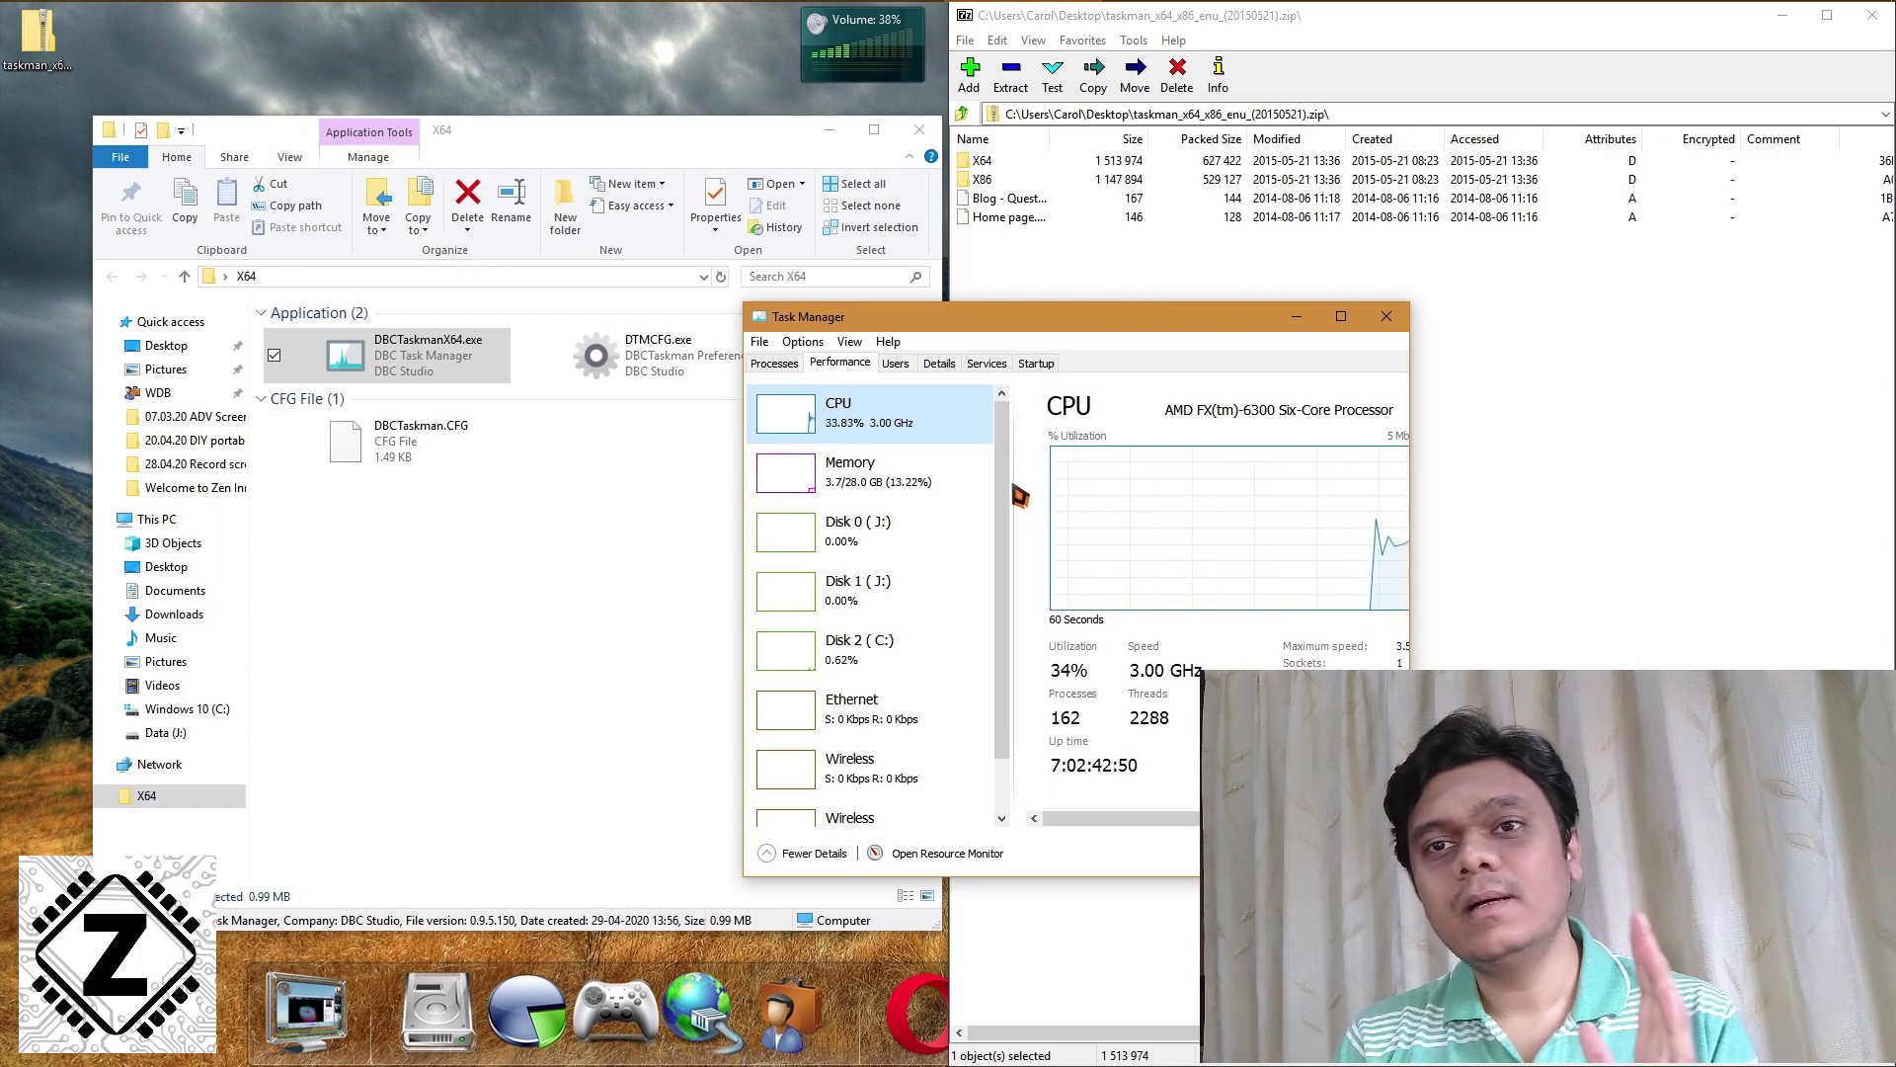
left_click_drag(1407, 647, 1521, 646)
left_click_drag(1209, 336, 713, 255)
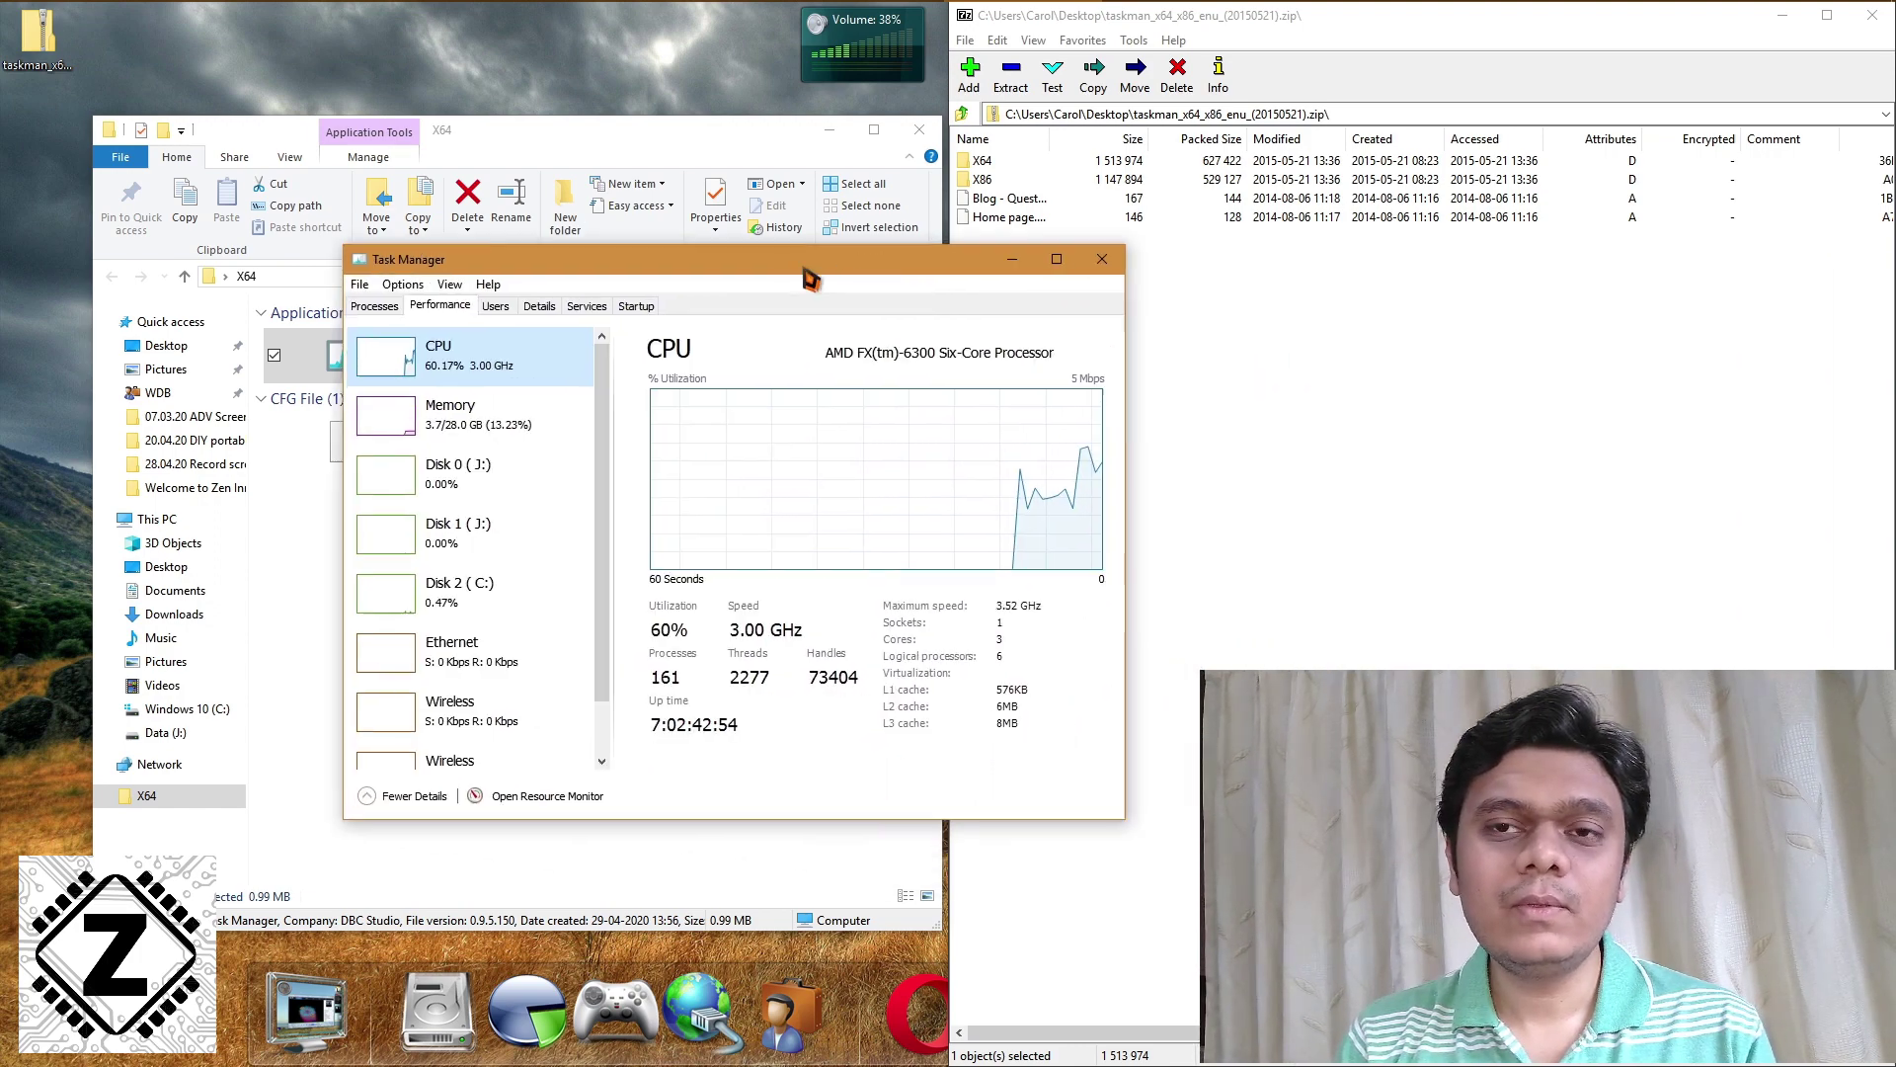
Step: Browse the Memory, CPU, Disk 0-2 and Ethernet graphs and the Details tab
left_click(415, 409)
left_click(411, 357)
left_click(408, 403)
left_click(382, 451)
left_click(375, 512)
left_click(373, 570)
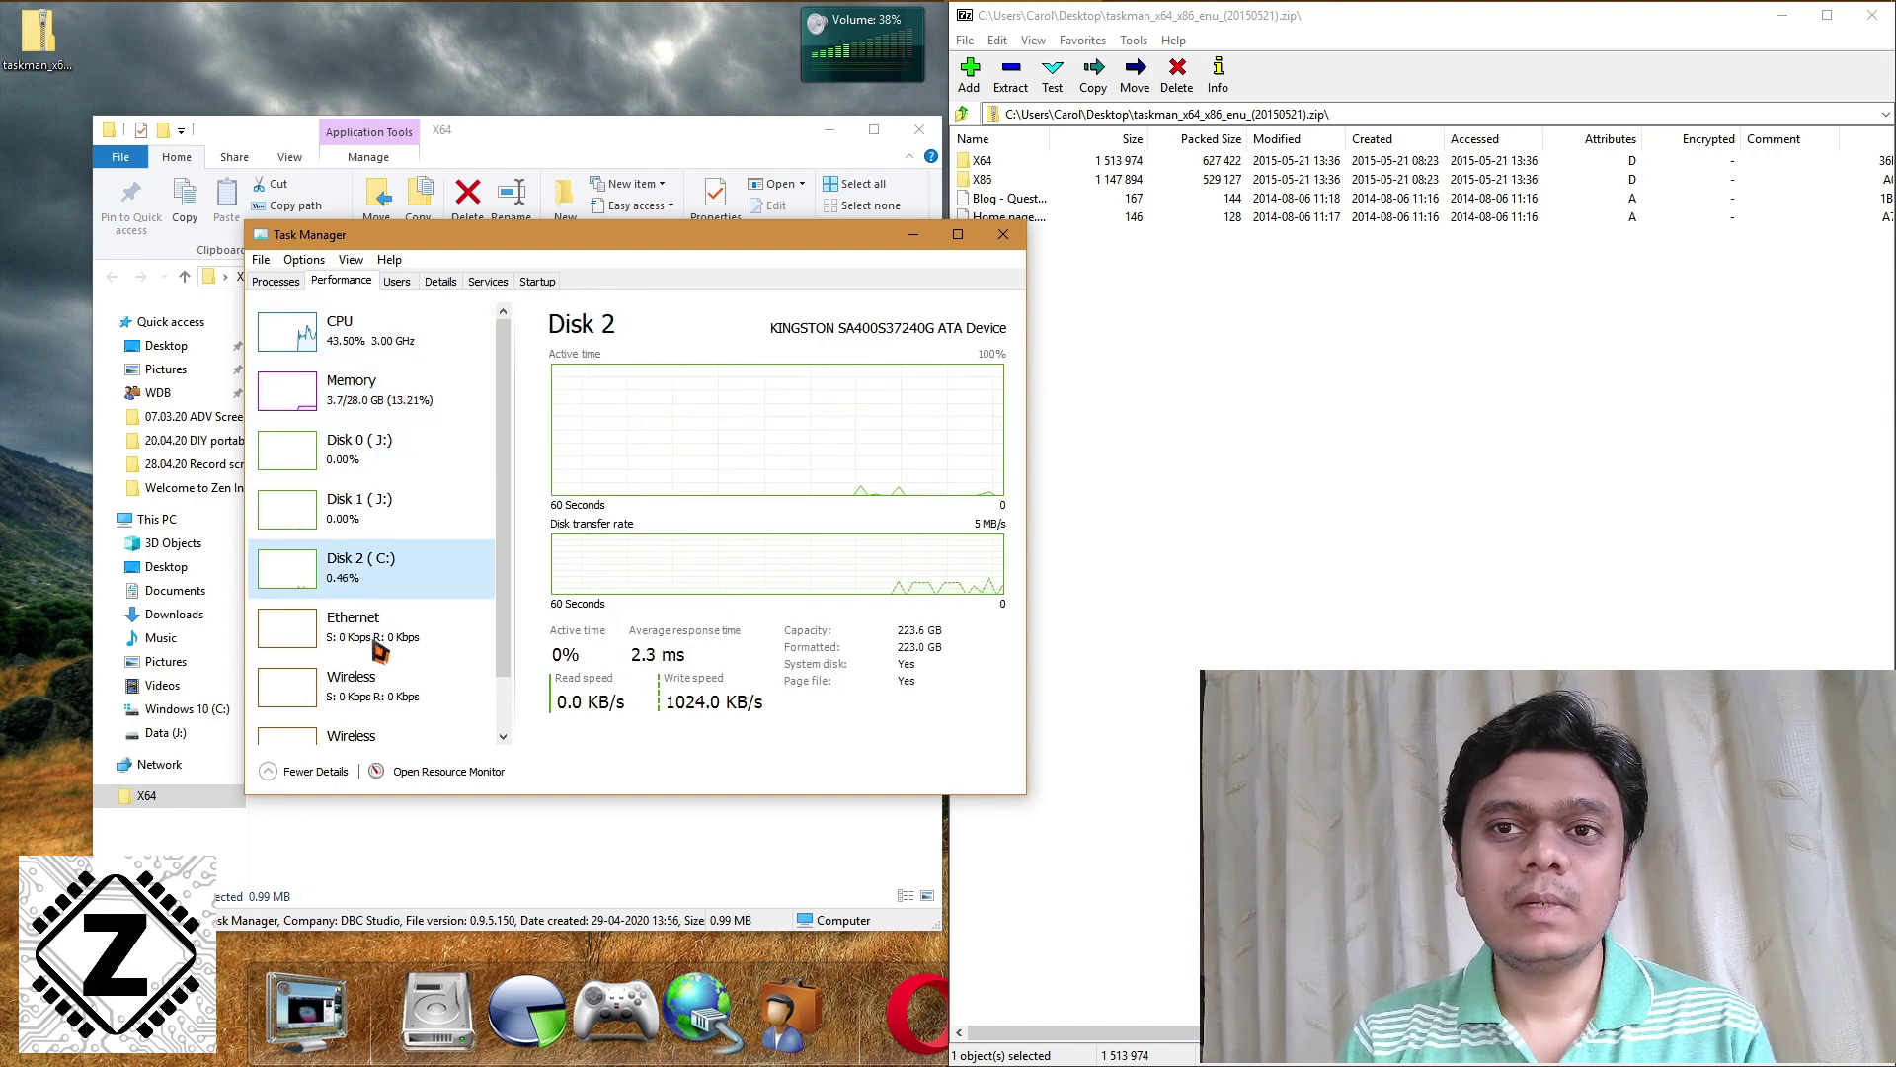
left_click(379, 648)
left_click(381, 374)
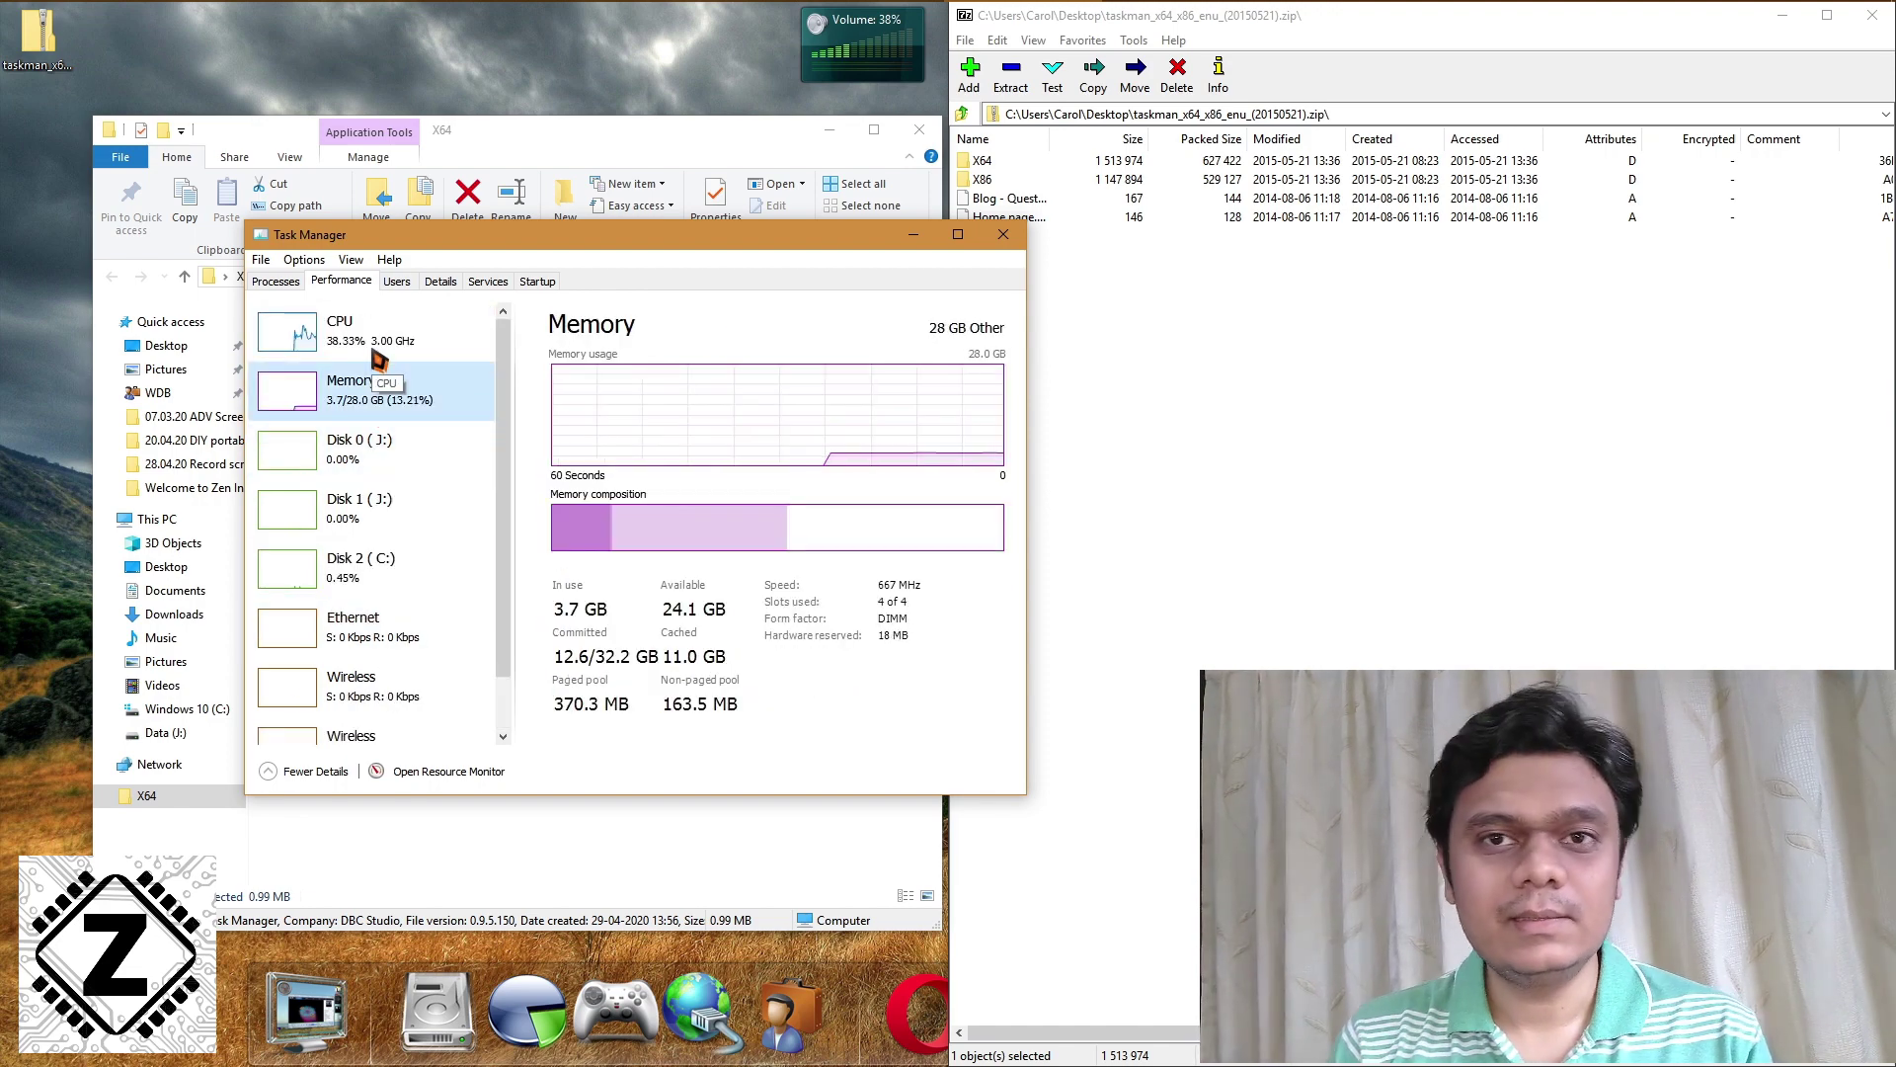
left_click(379, 361)
left_click(434, 284)
left_click(349, 286)
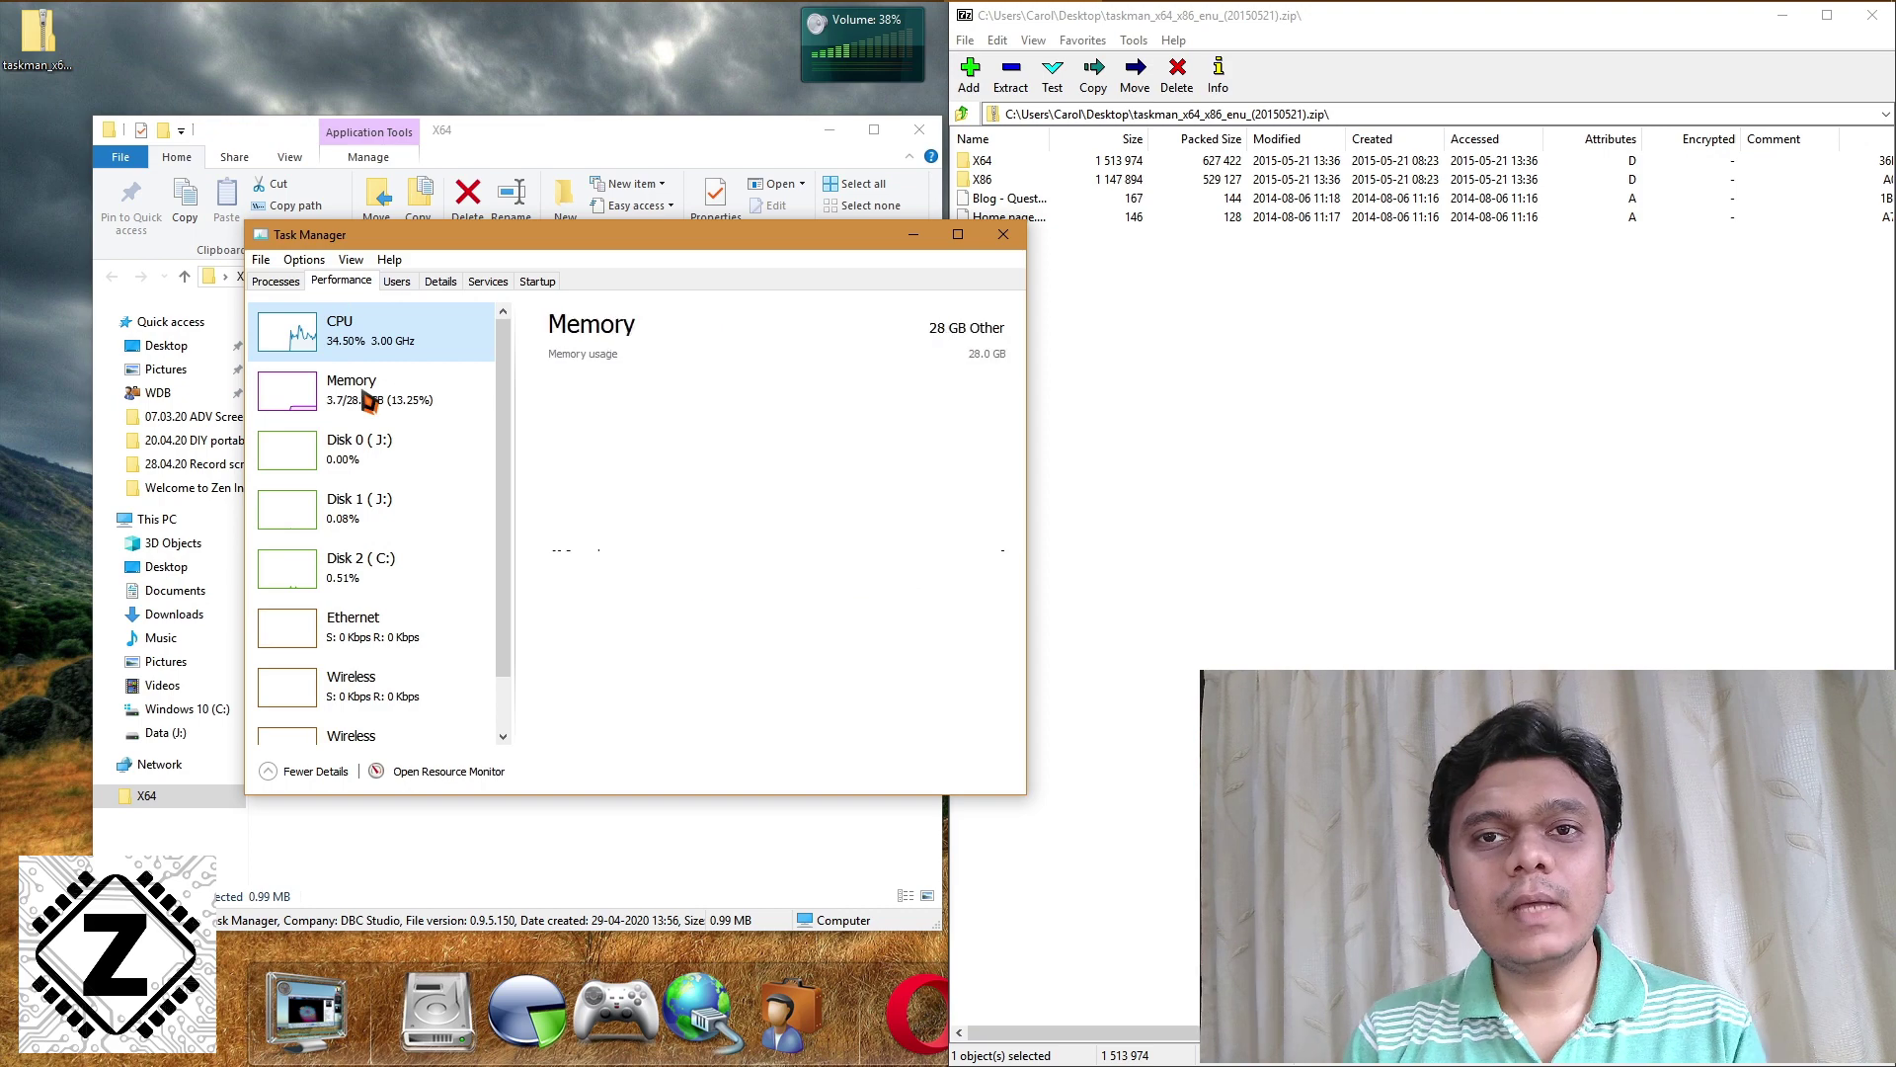
left_click(369, 400)
Step: Check the About box showing 64-bit version 0.9.5.150, then close it
left_click(417, 310)
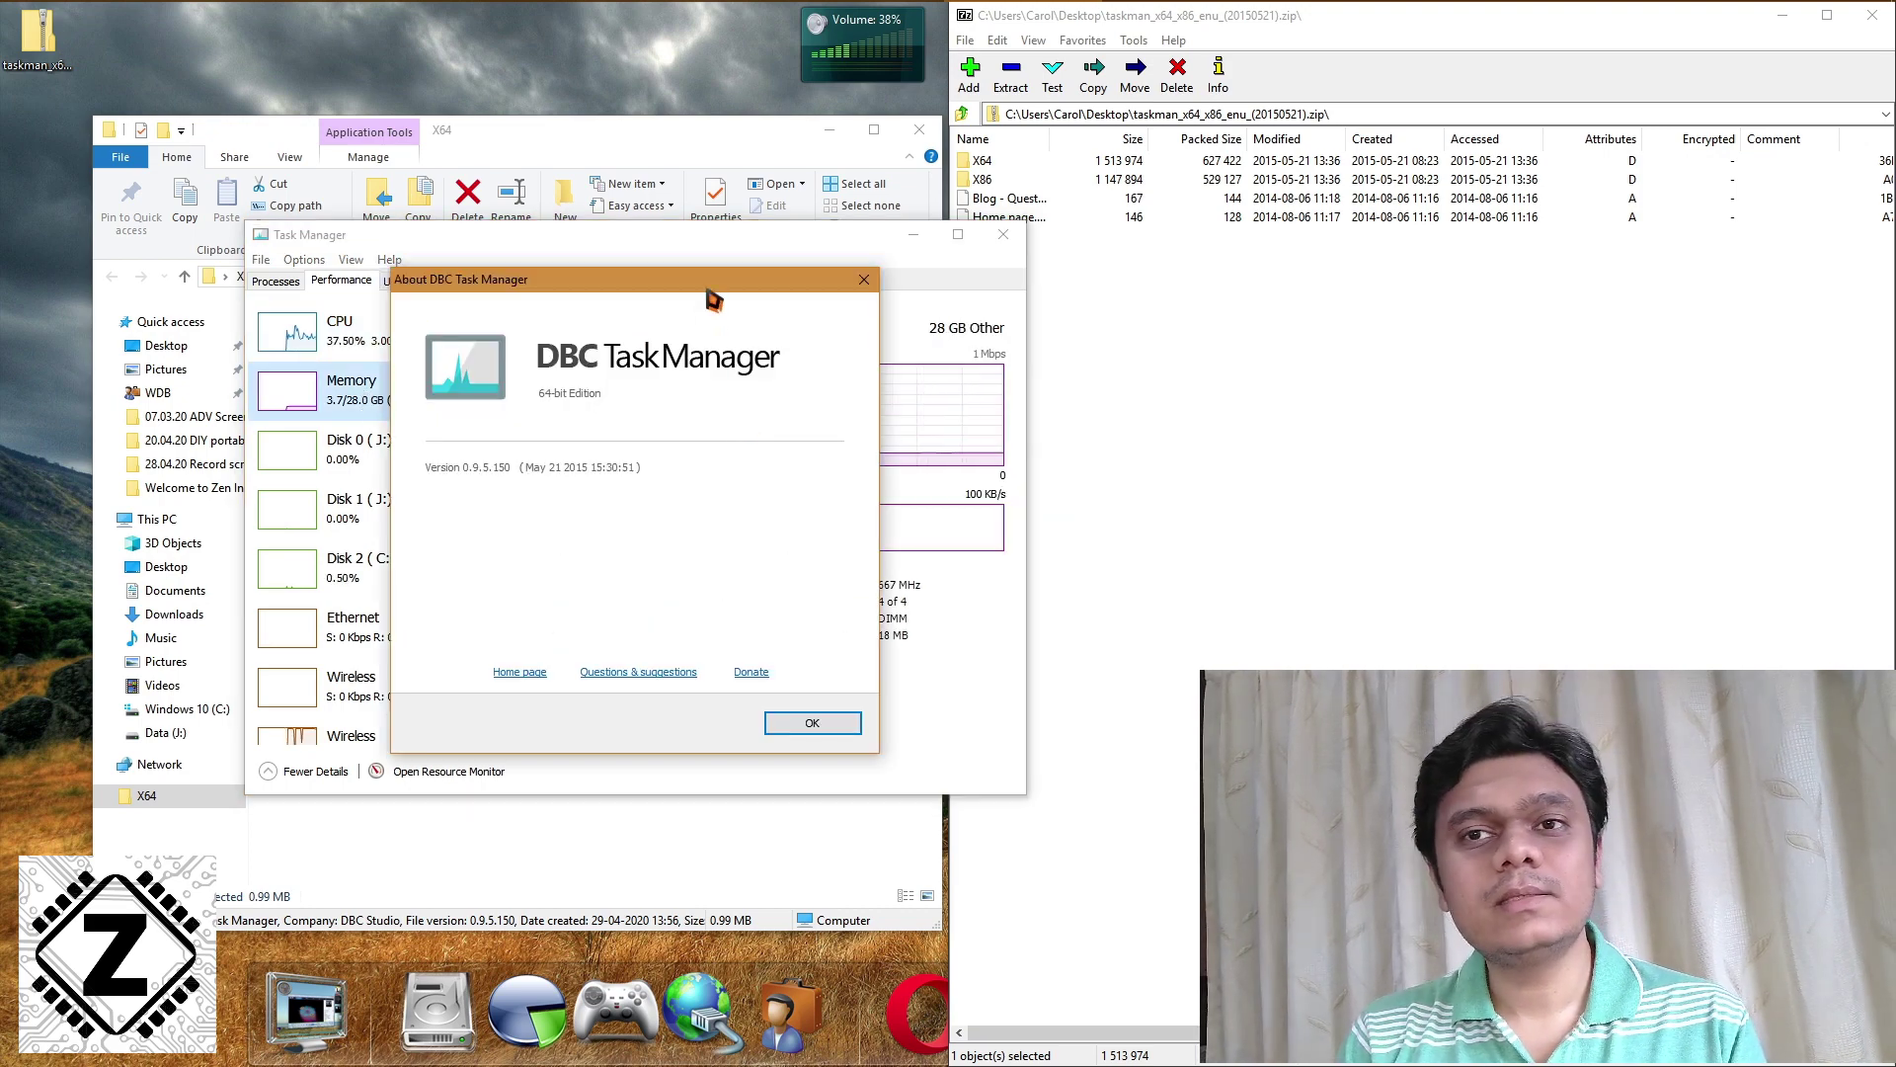
left_click_drag(712, 300, 823, 315)
left_click(925, 737)
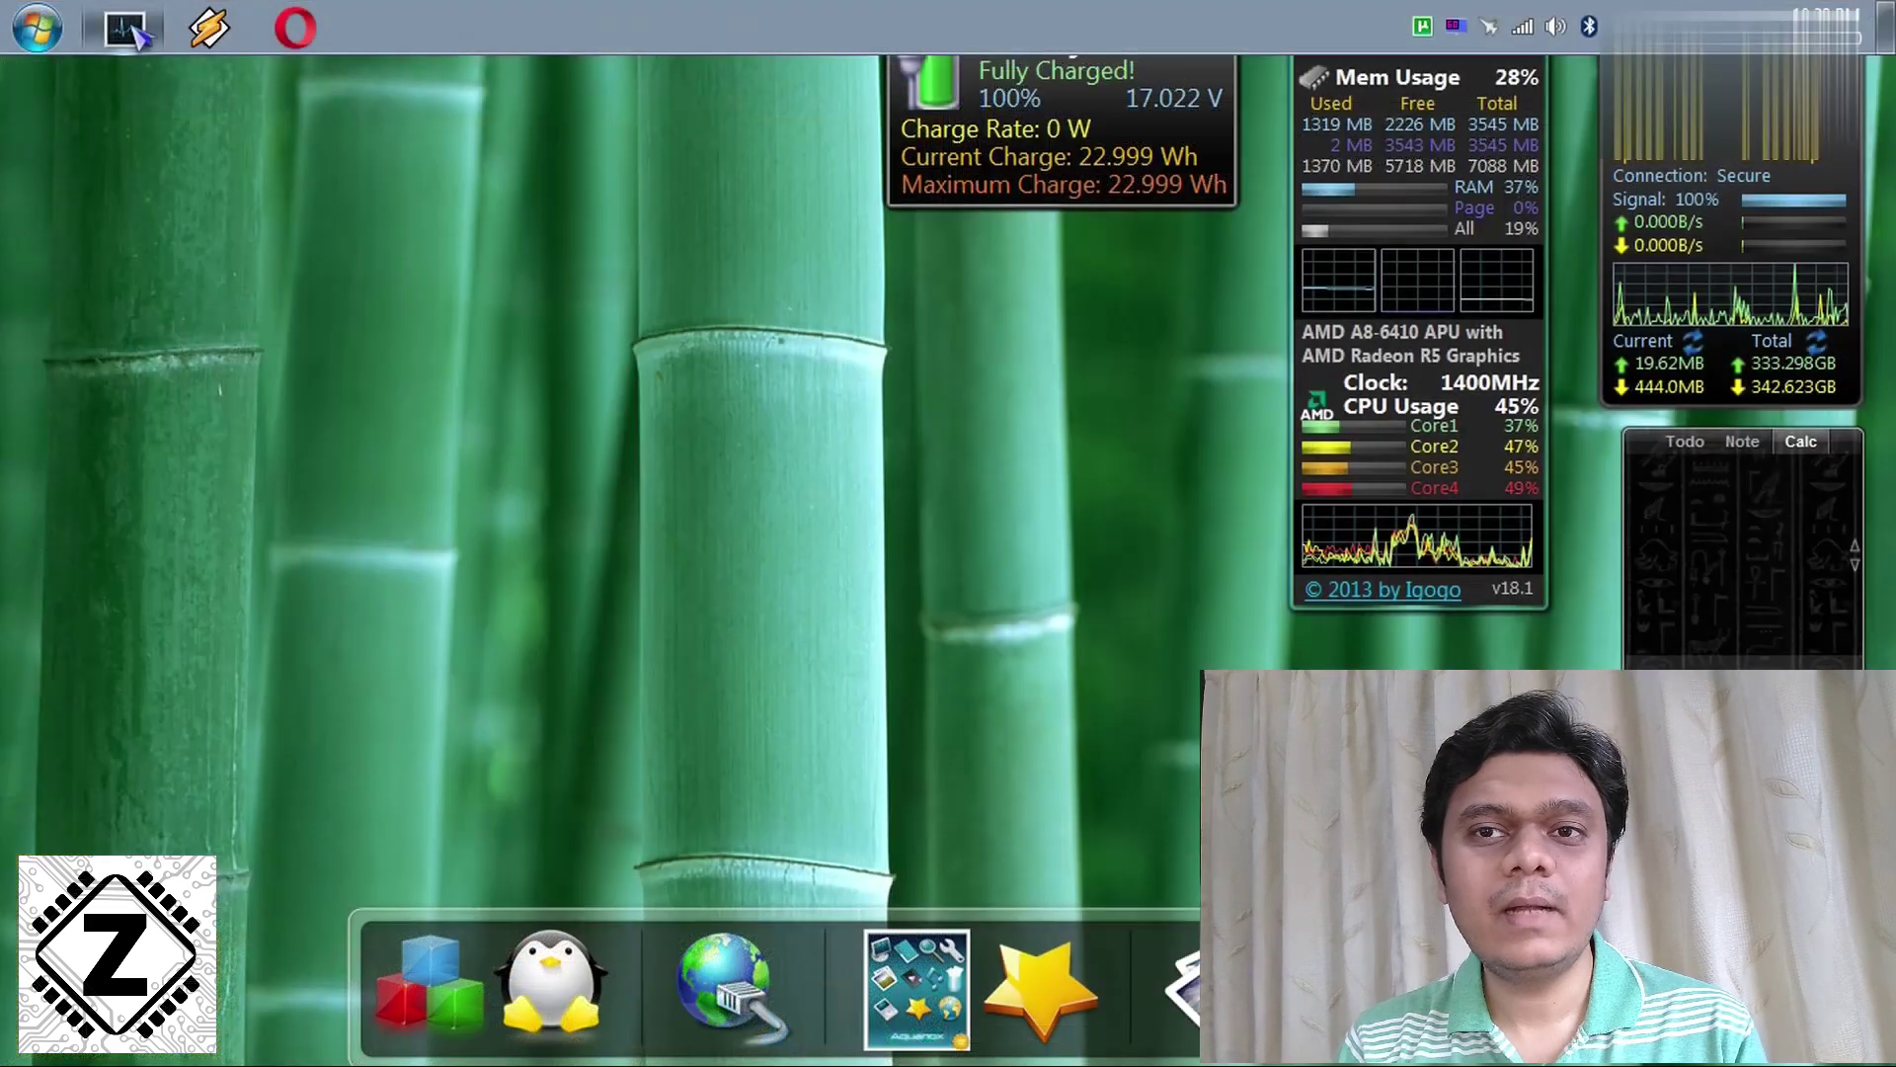
left_click(131, 31)
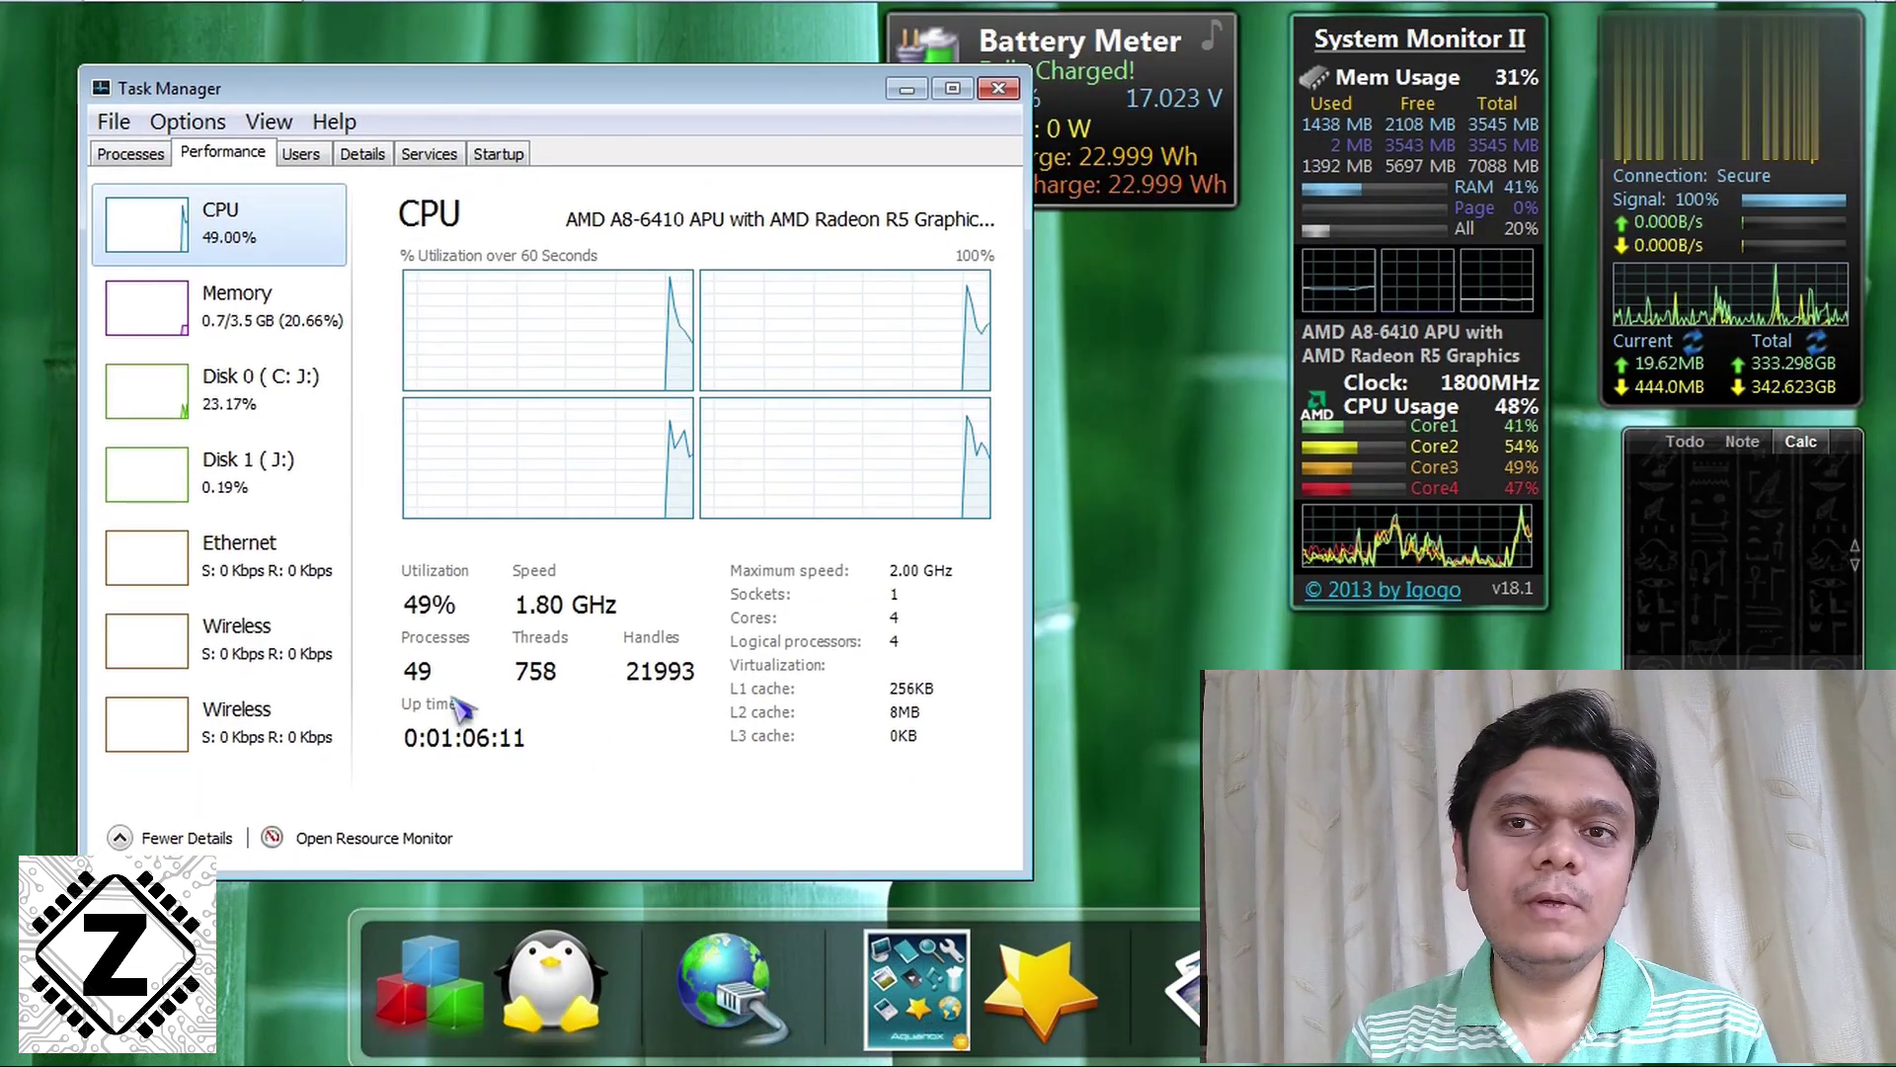
Step: Browse the Memory, Disk 0 and Disk 1 pages, then the Users, Details, Services and Startup tabs
left_click(215, 316)
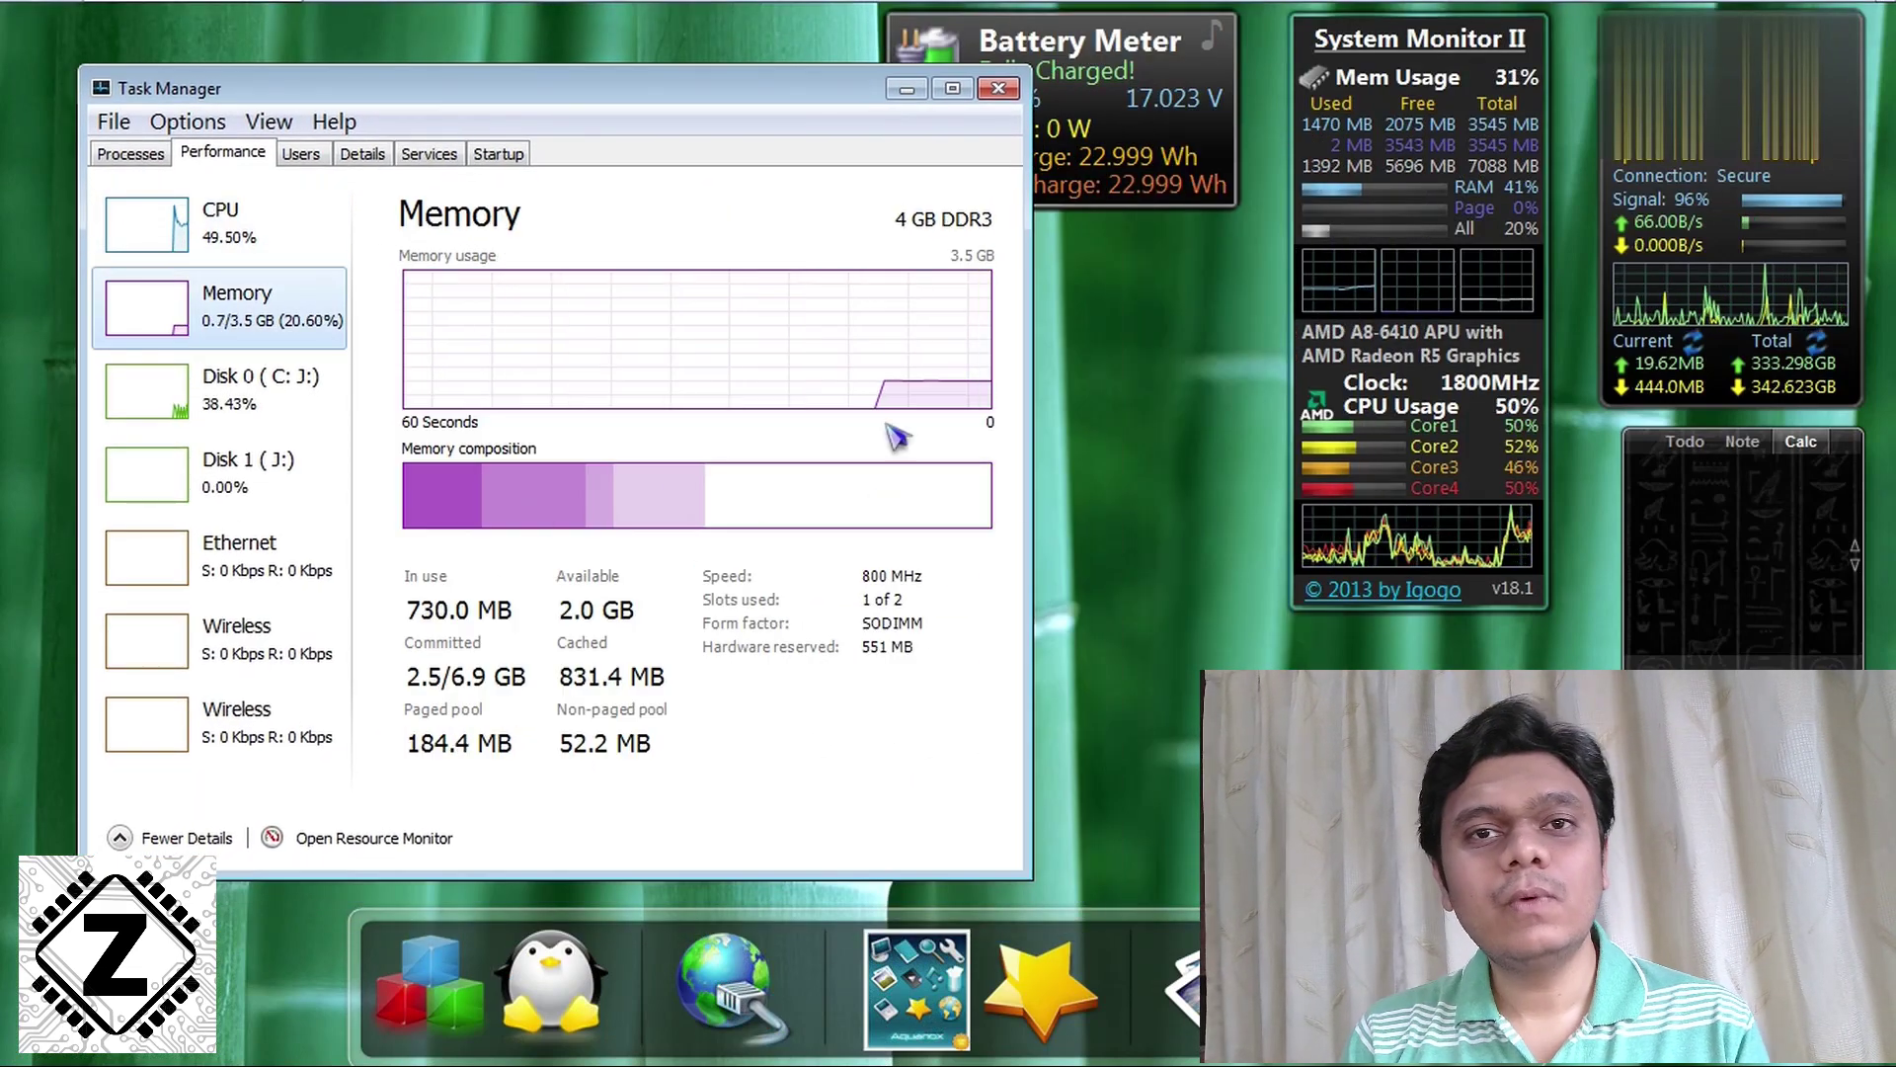
left_click(222, 386)
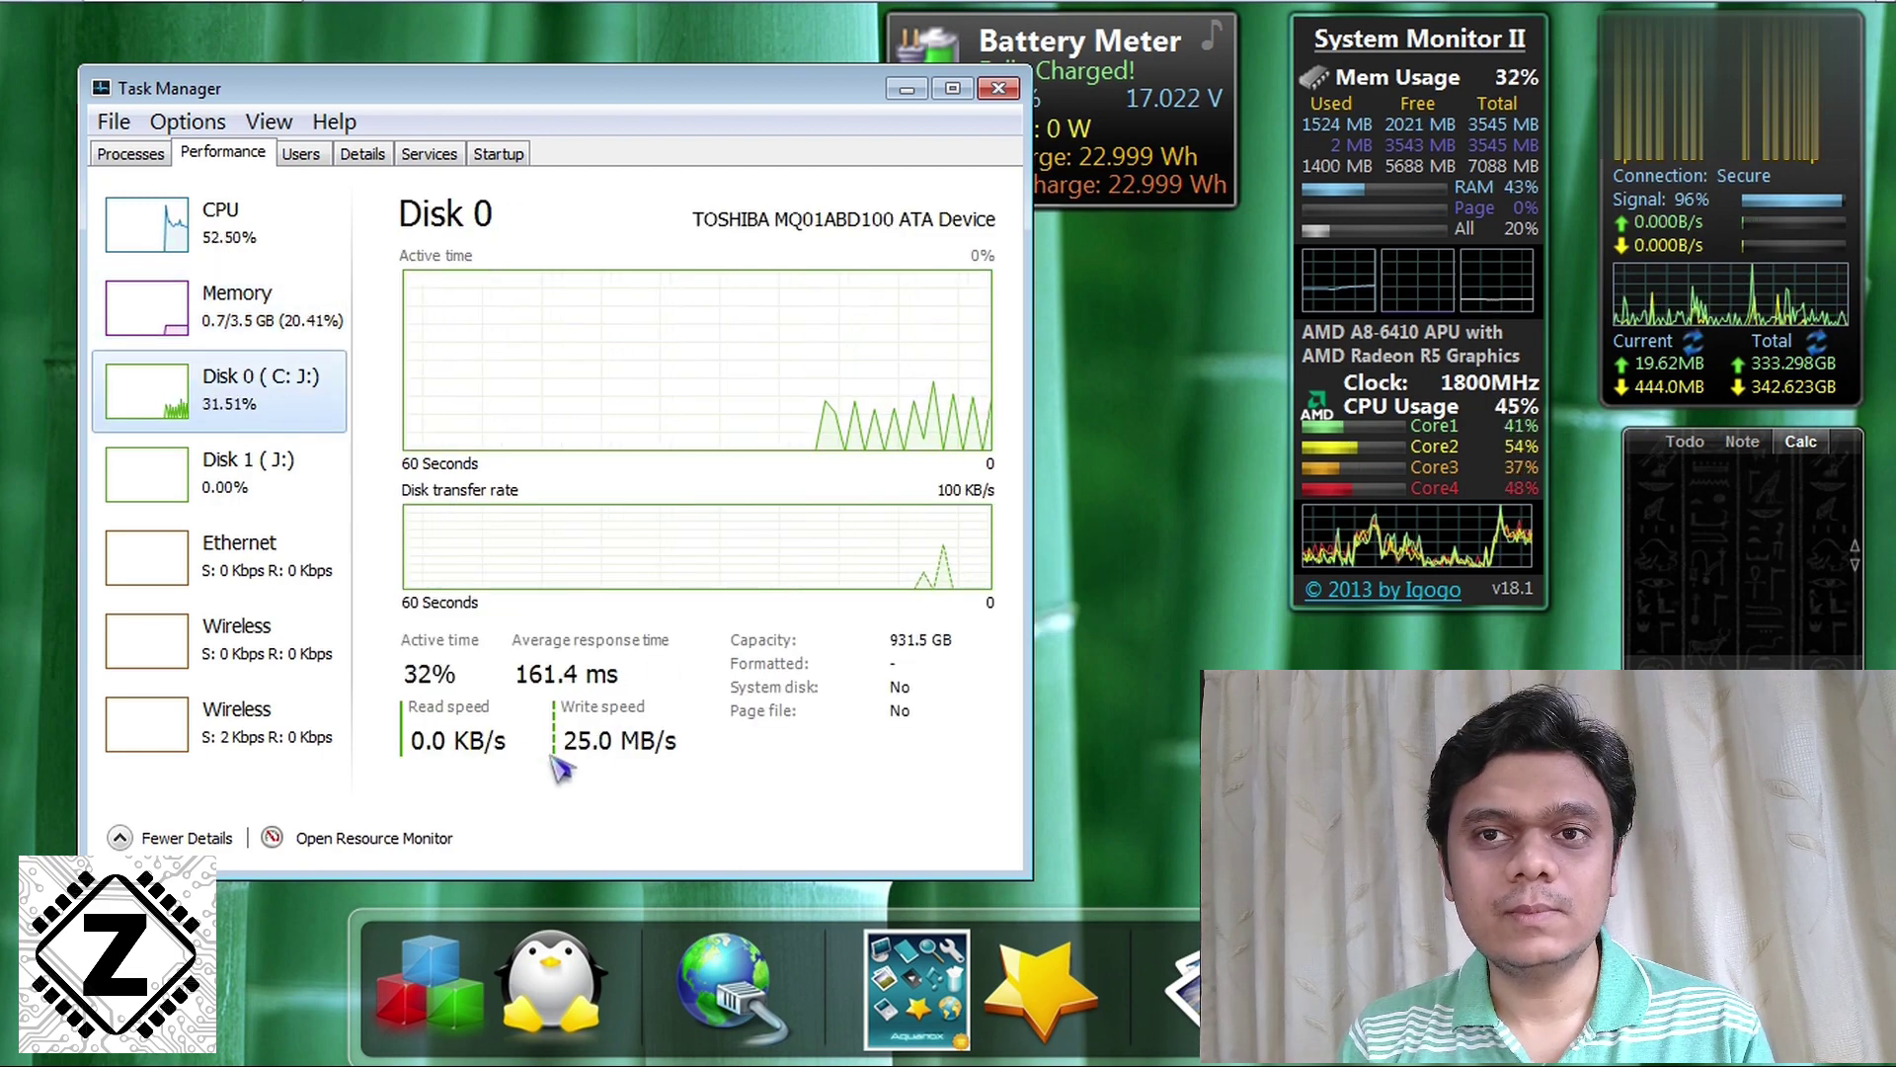
key("Down")
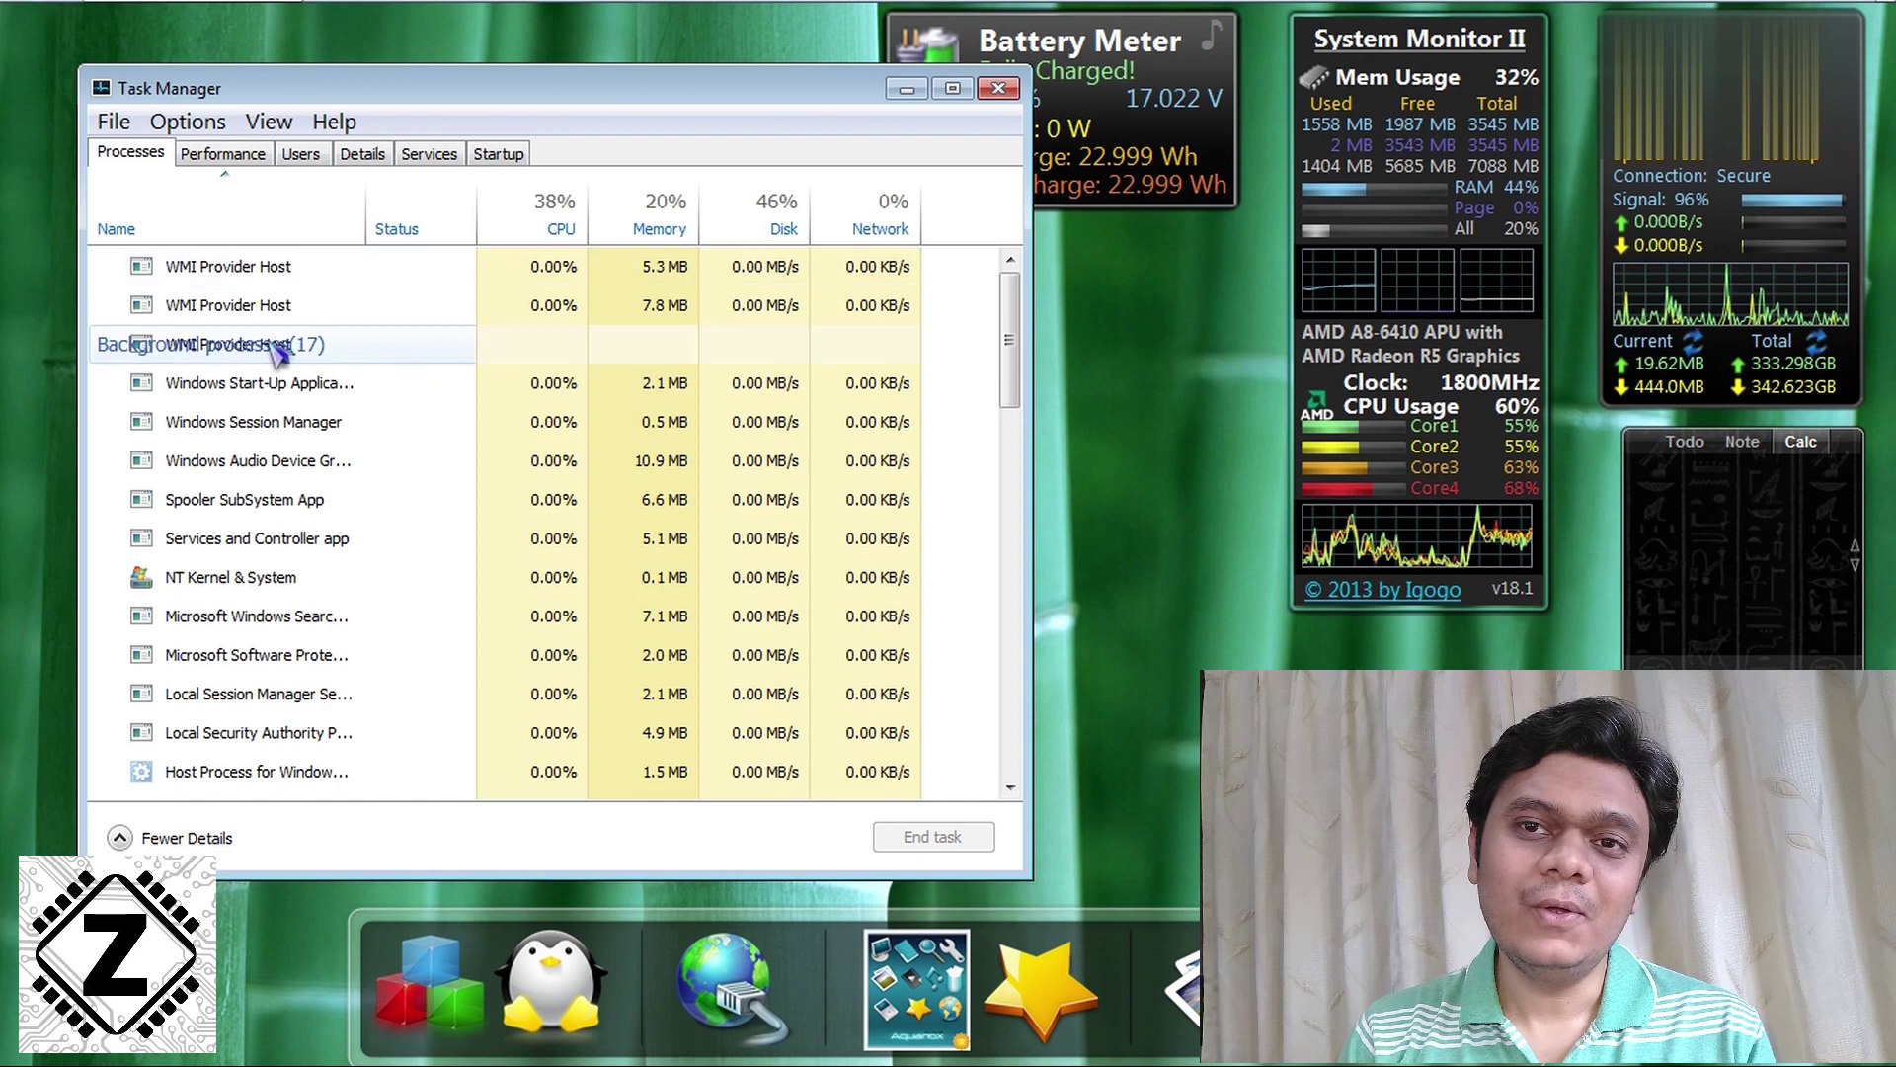
left_click(301, 154)
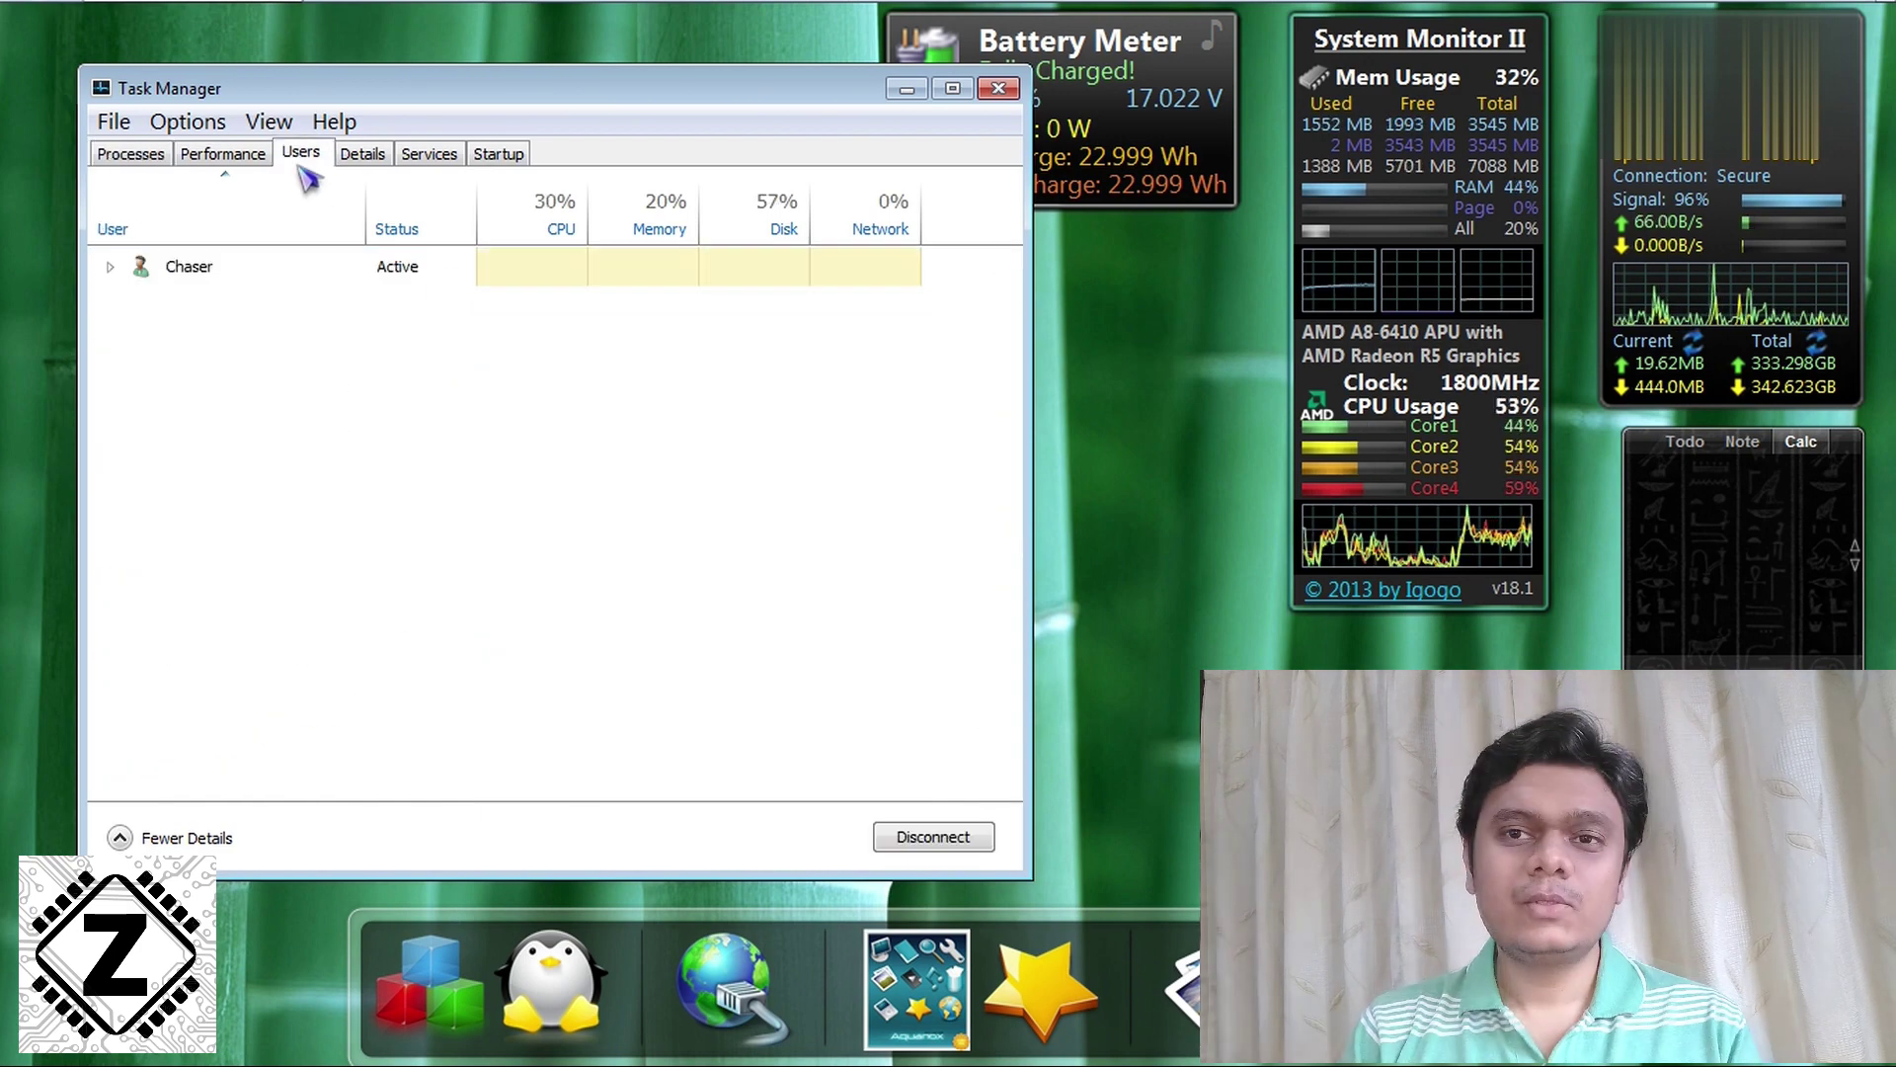
left_click(364, 155)
scroll(978, 303, "down", 2)
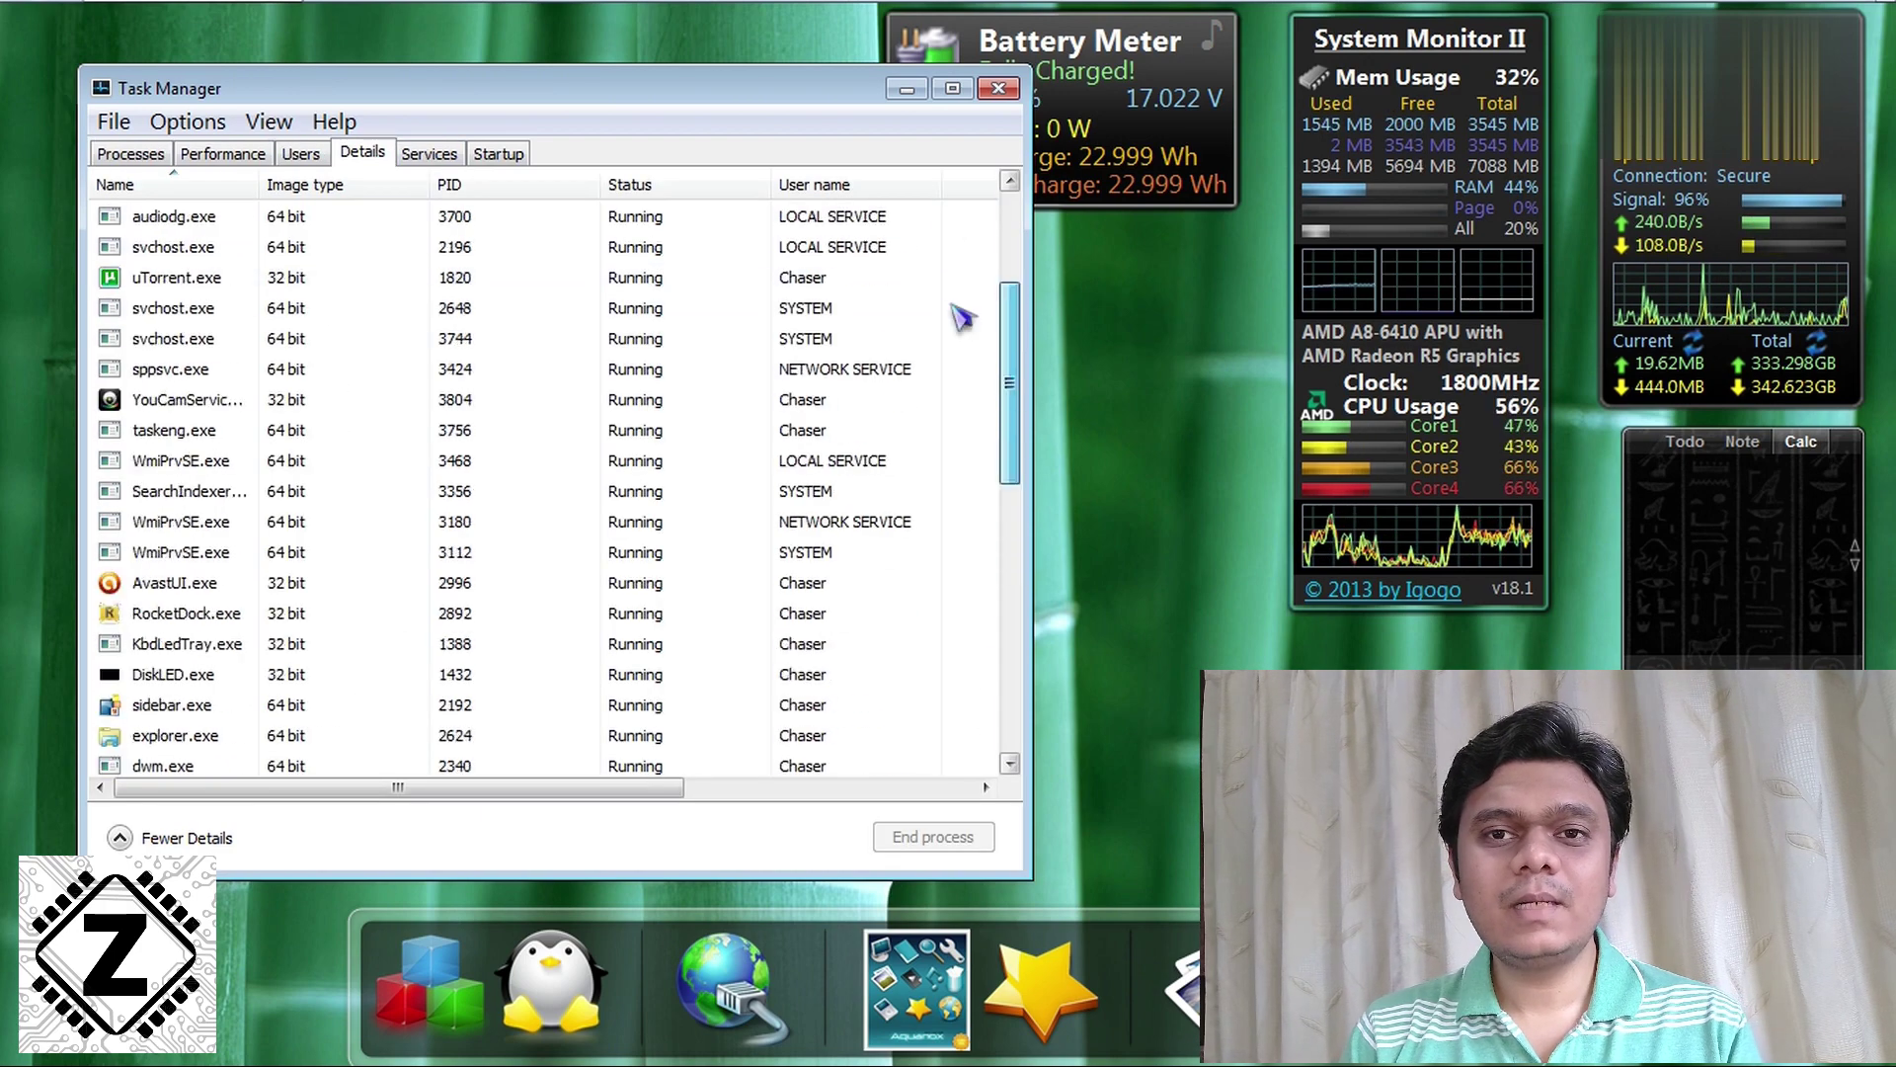
left_click(428, 154)
left_click(500, 155)
left_click(429, 154)
Step: Show Help > About with version 0.9.2.1 (Alpha) and move the box right
left_click(334, 121)
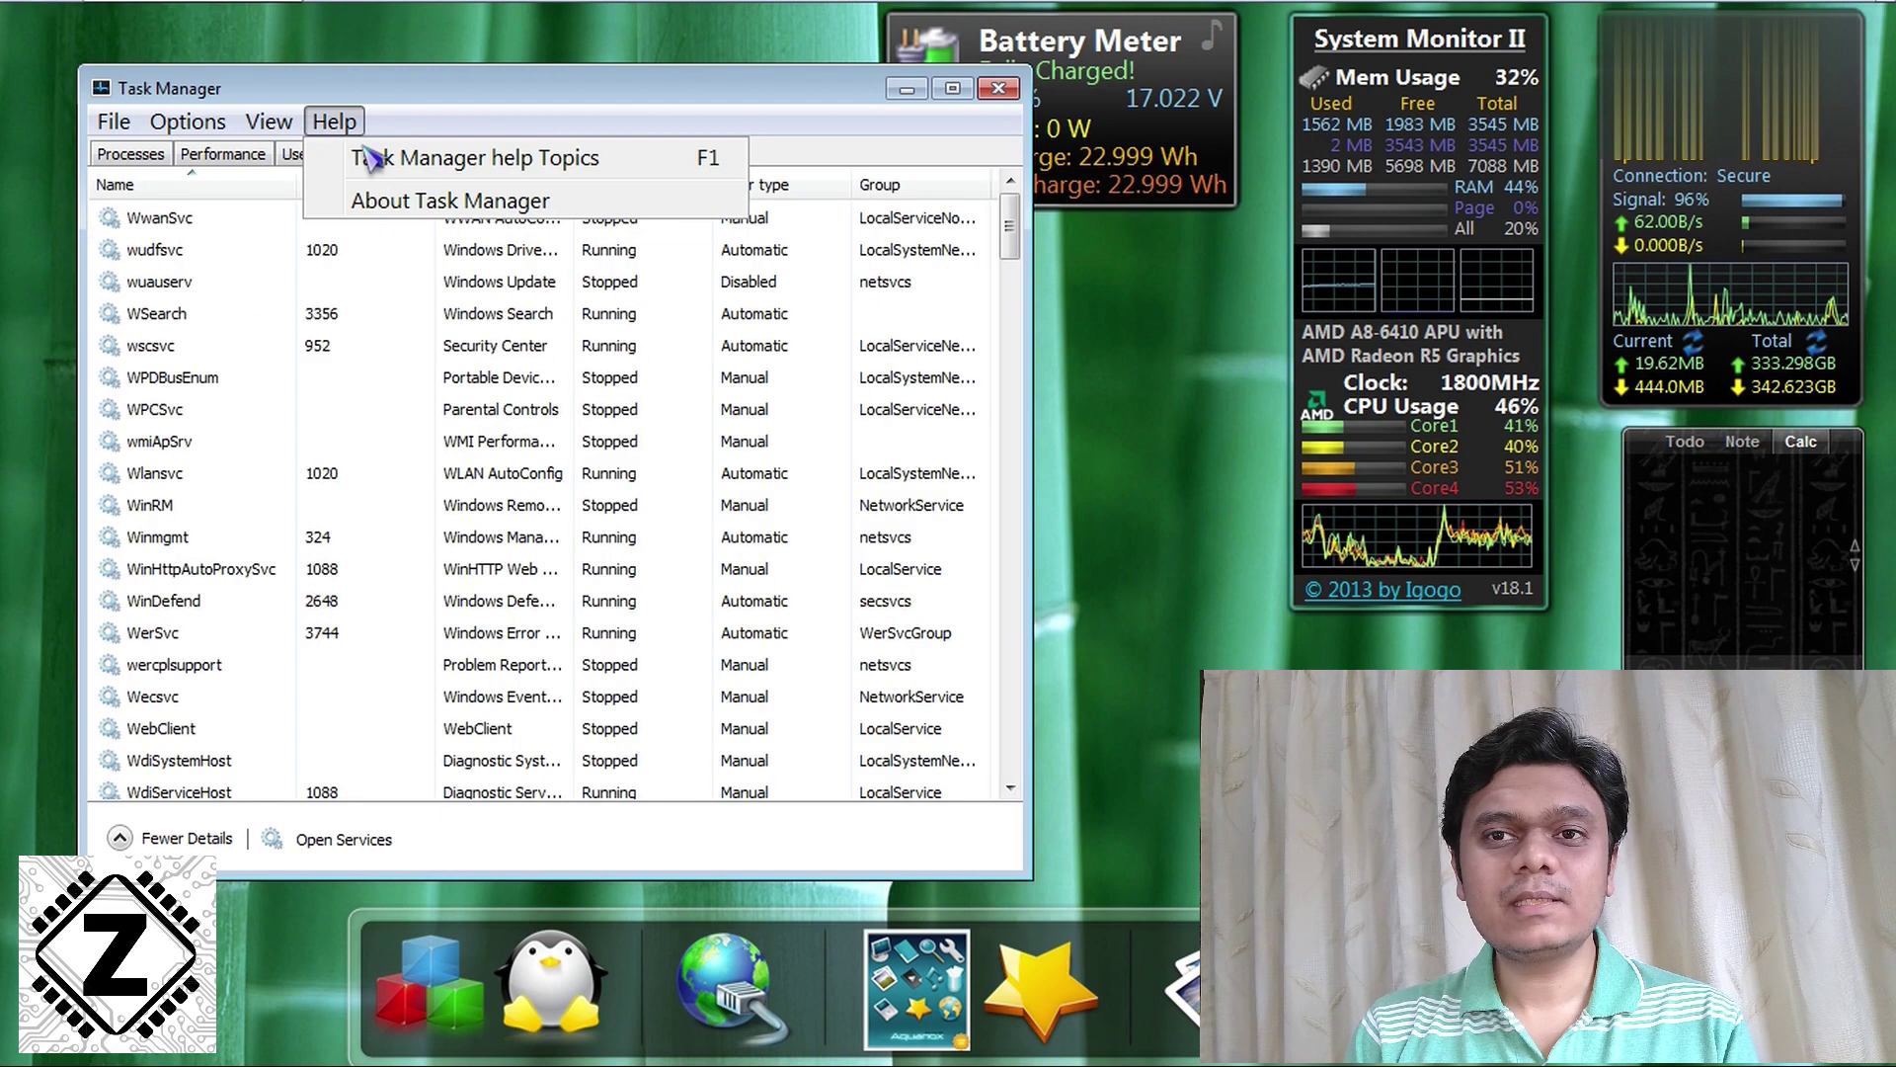
left_click(429, 194)
left_click_drag(500, 225, 1322, 213)
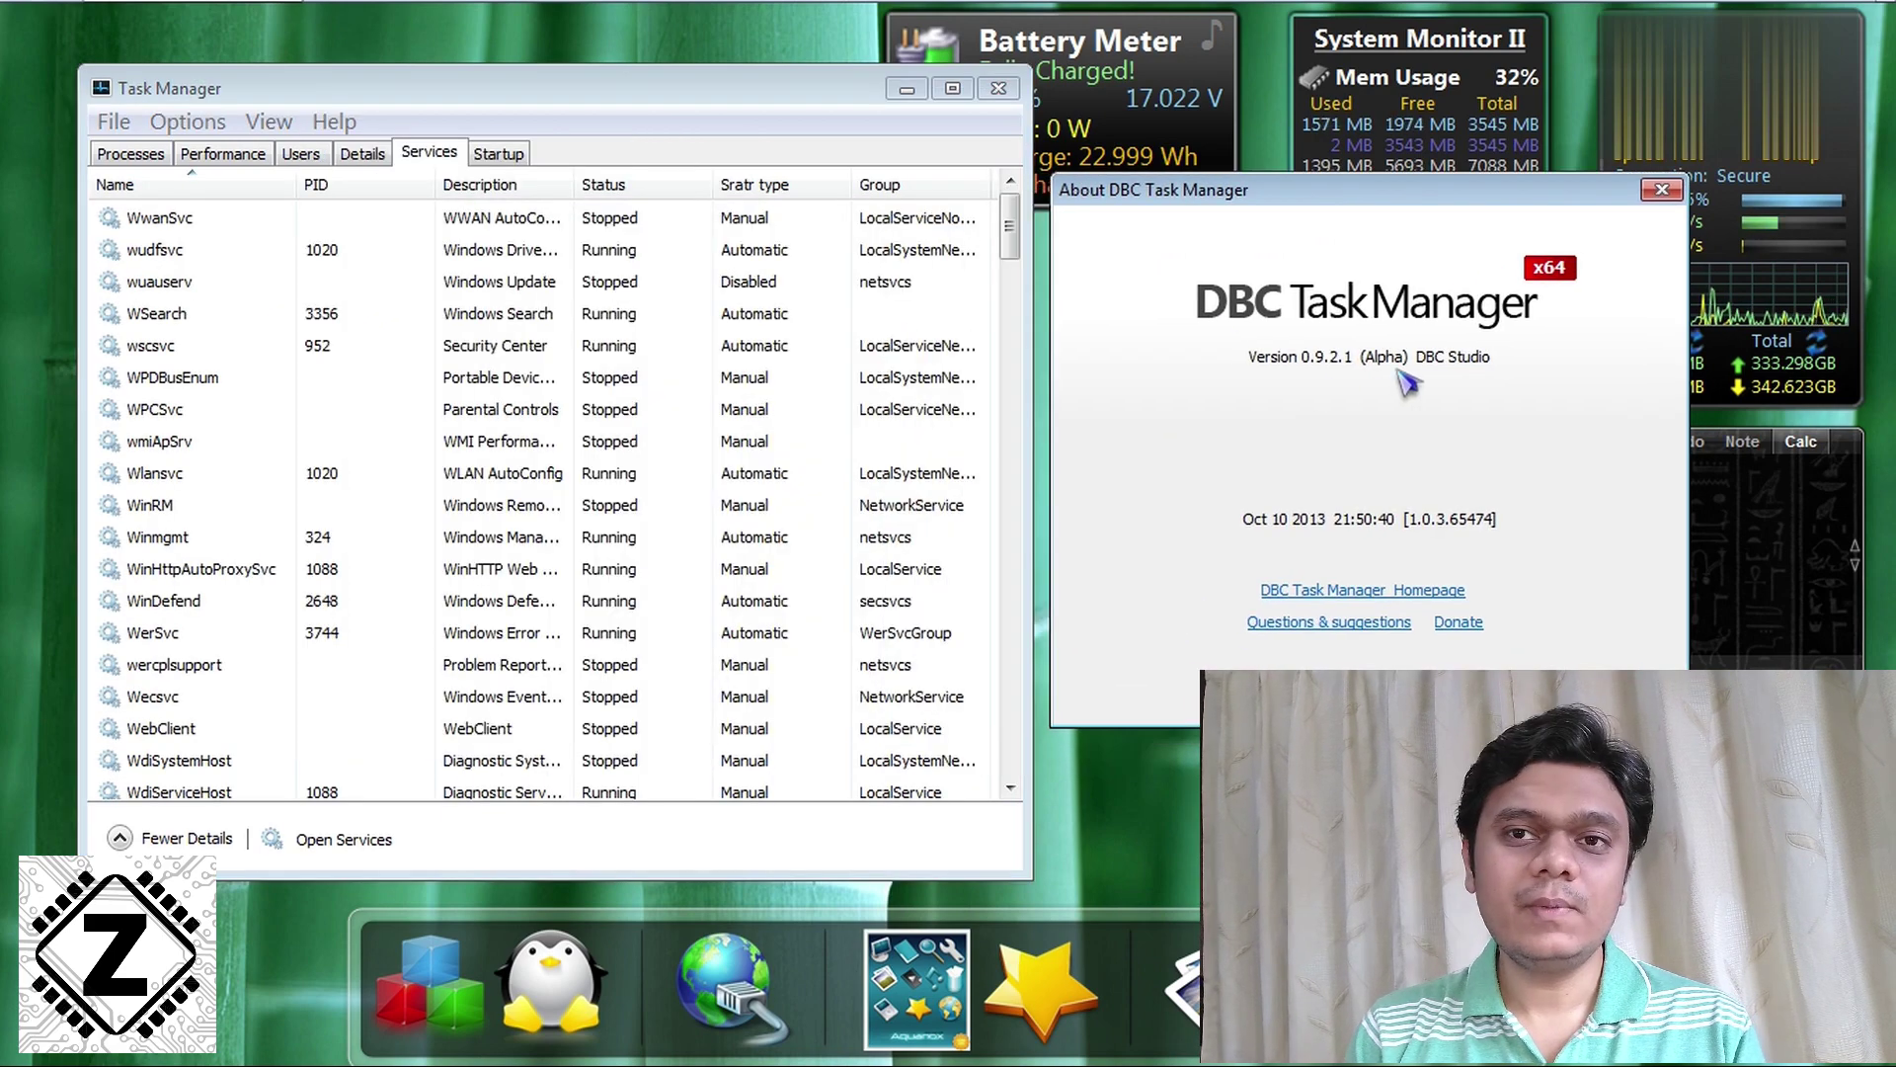